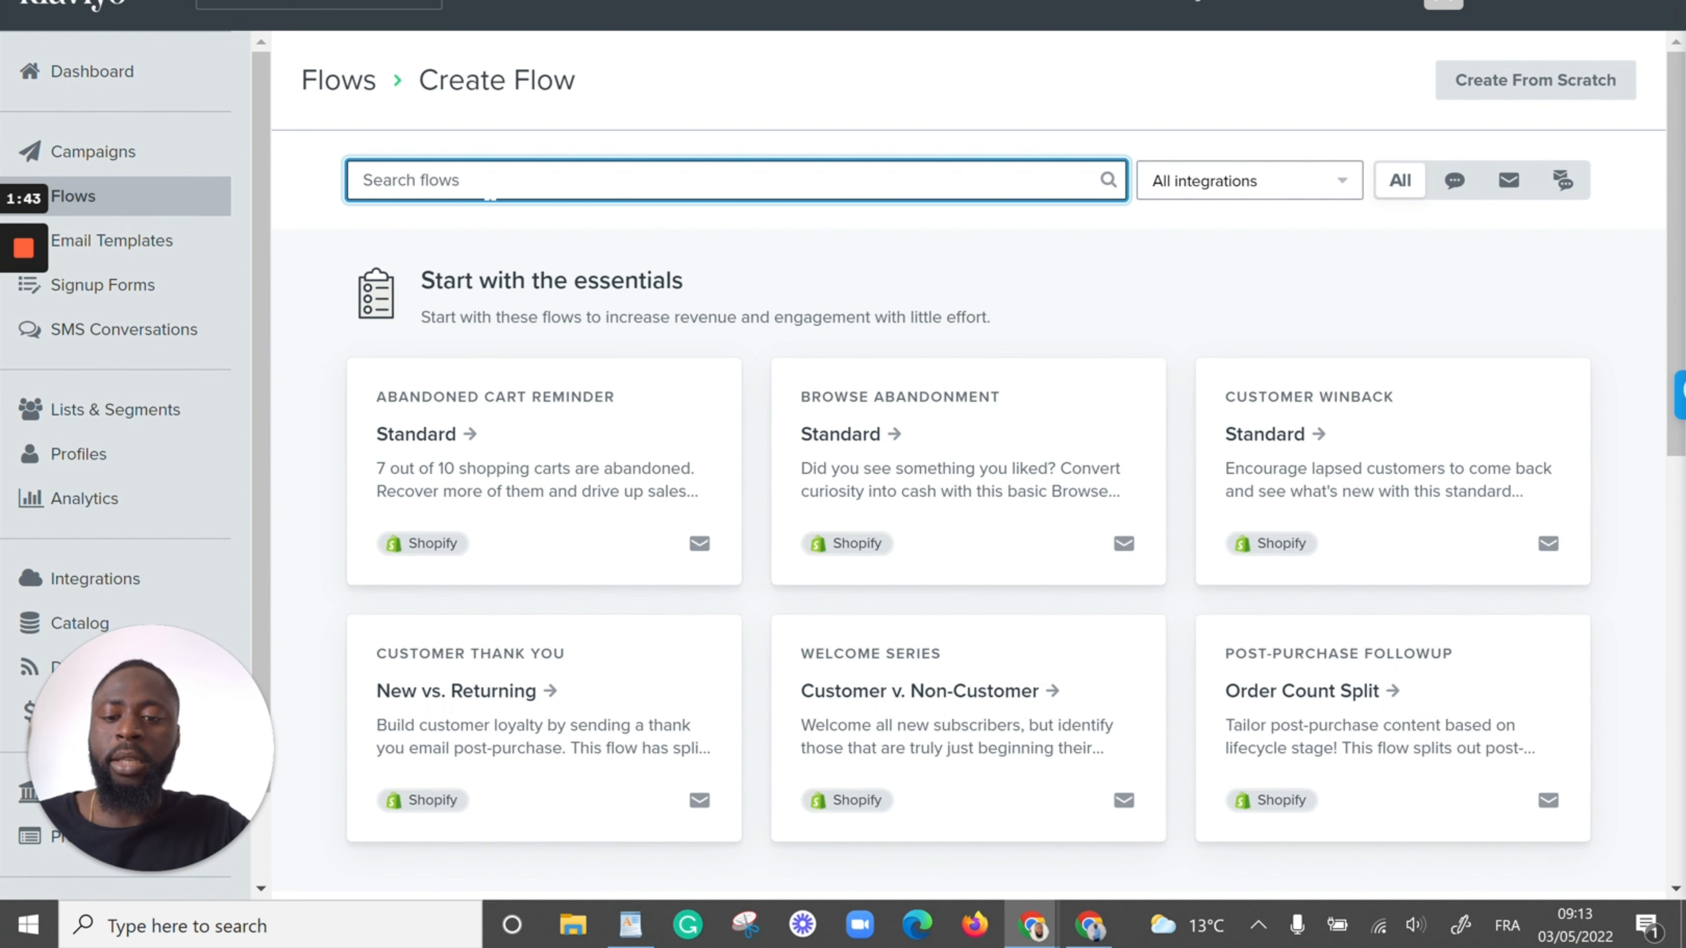
Search the flow templates for "firs", preview the standard First Purchase Anniversary template, and close the preview
type("firs")
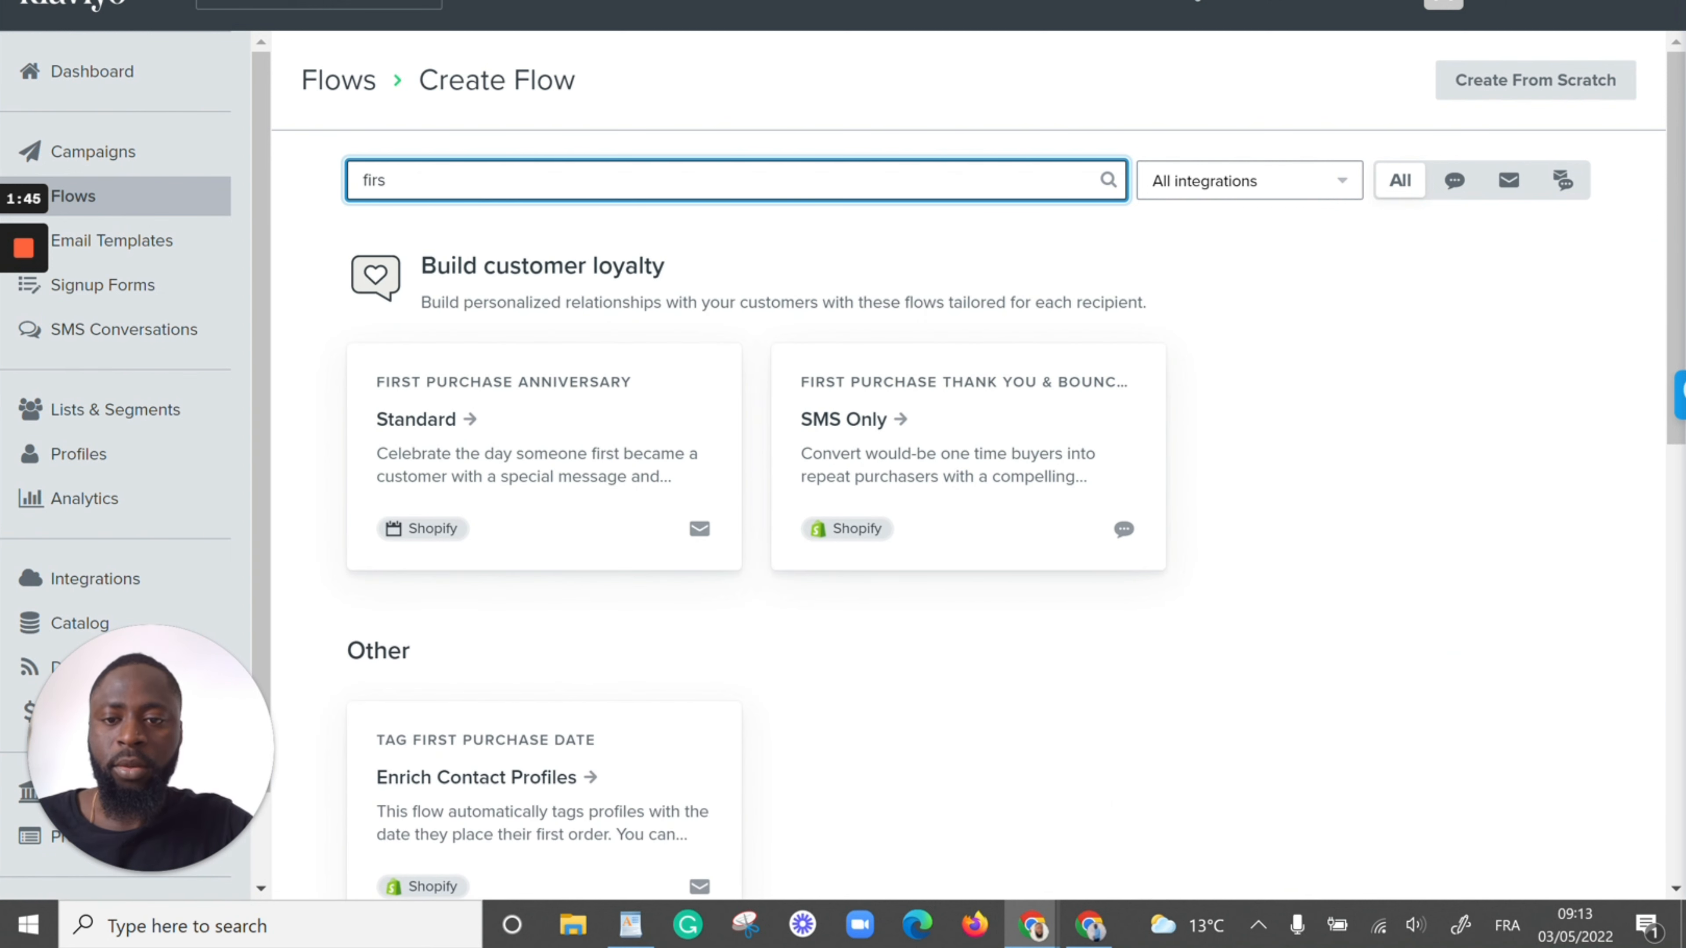
left_click(500, 431)
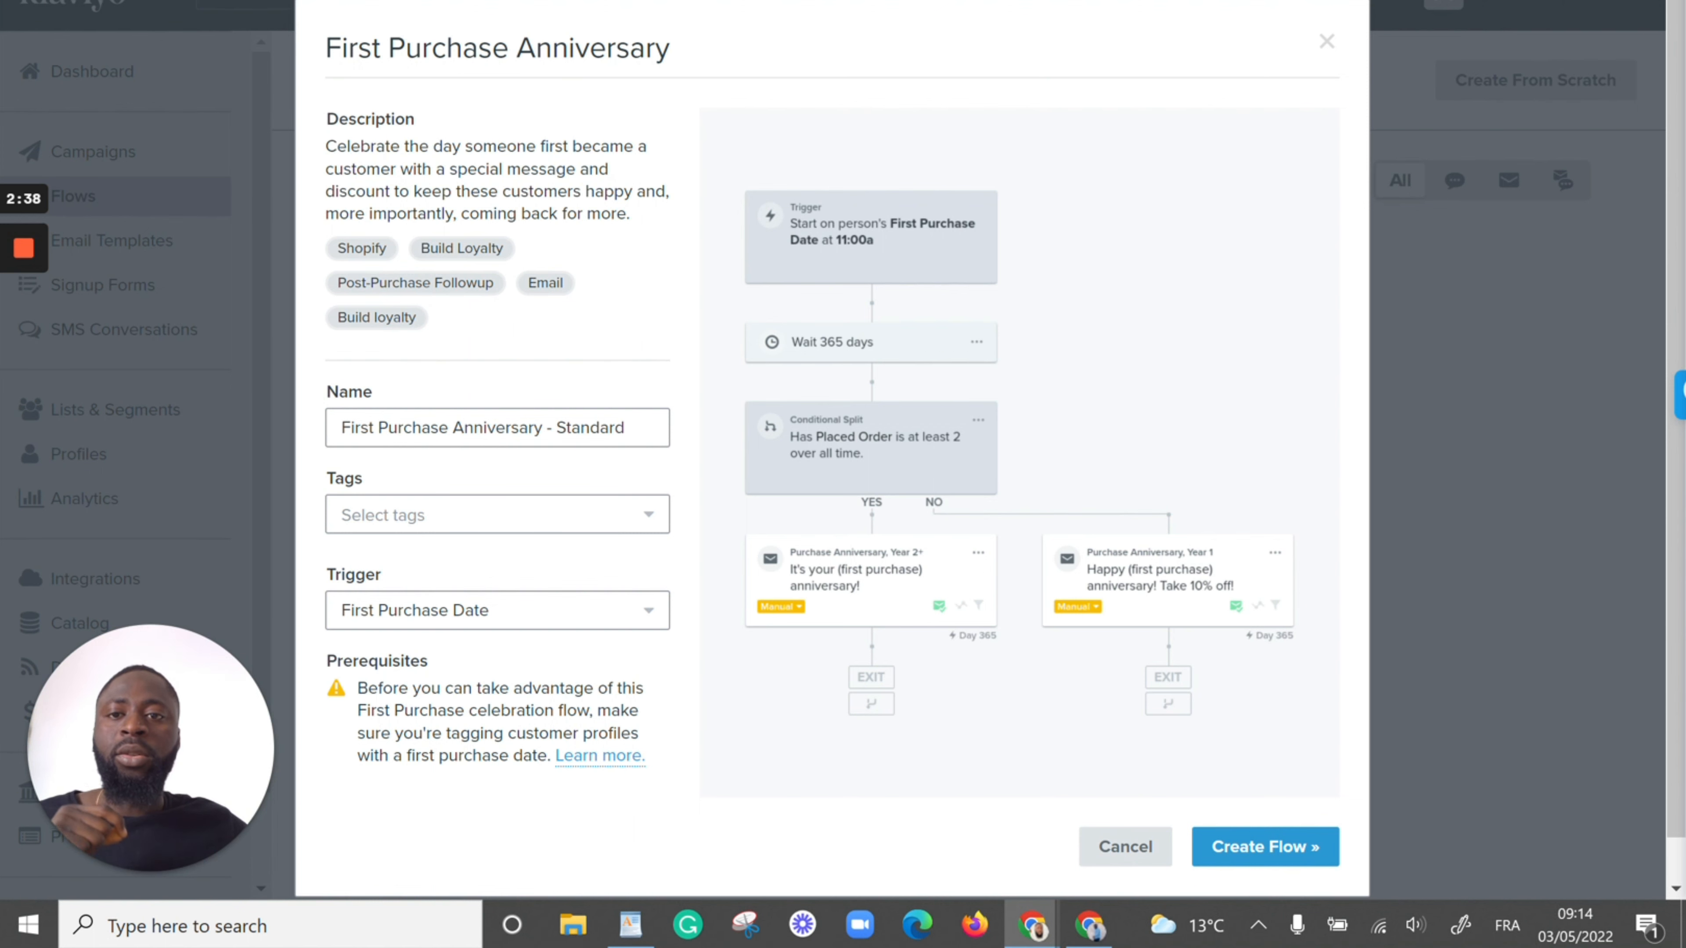
key("Escape")
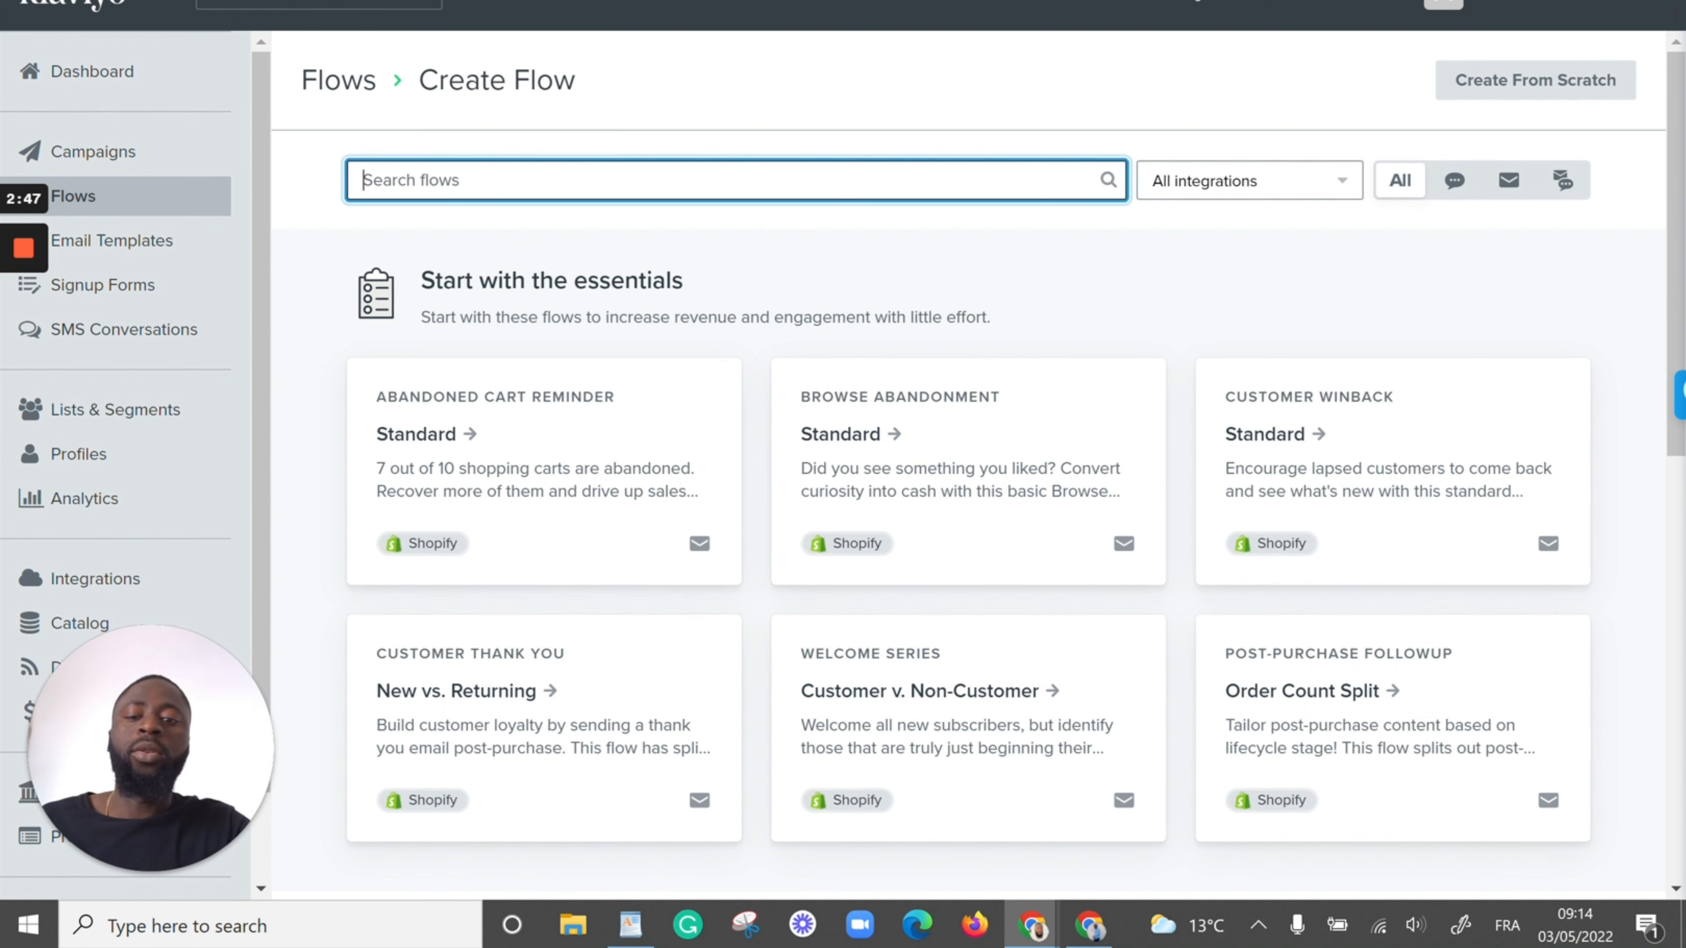
Search the flow templates for "customer" and create a flow from the Customer Thank You - New vs. Returning template
type("customer")
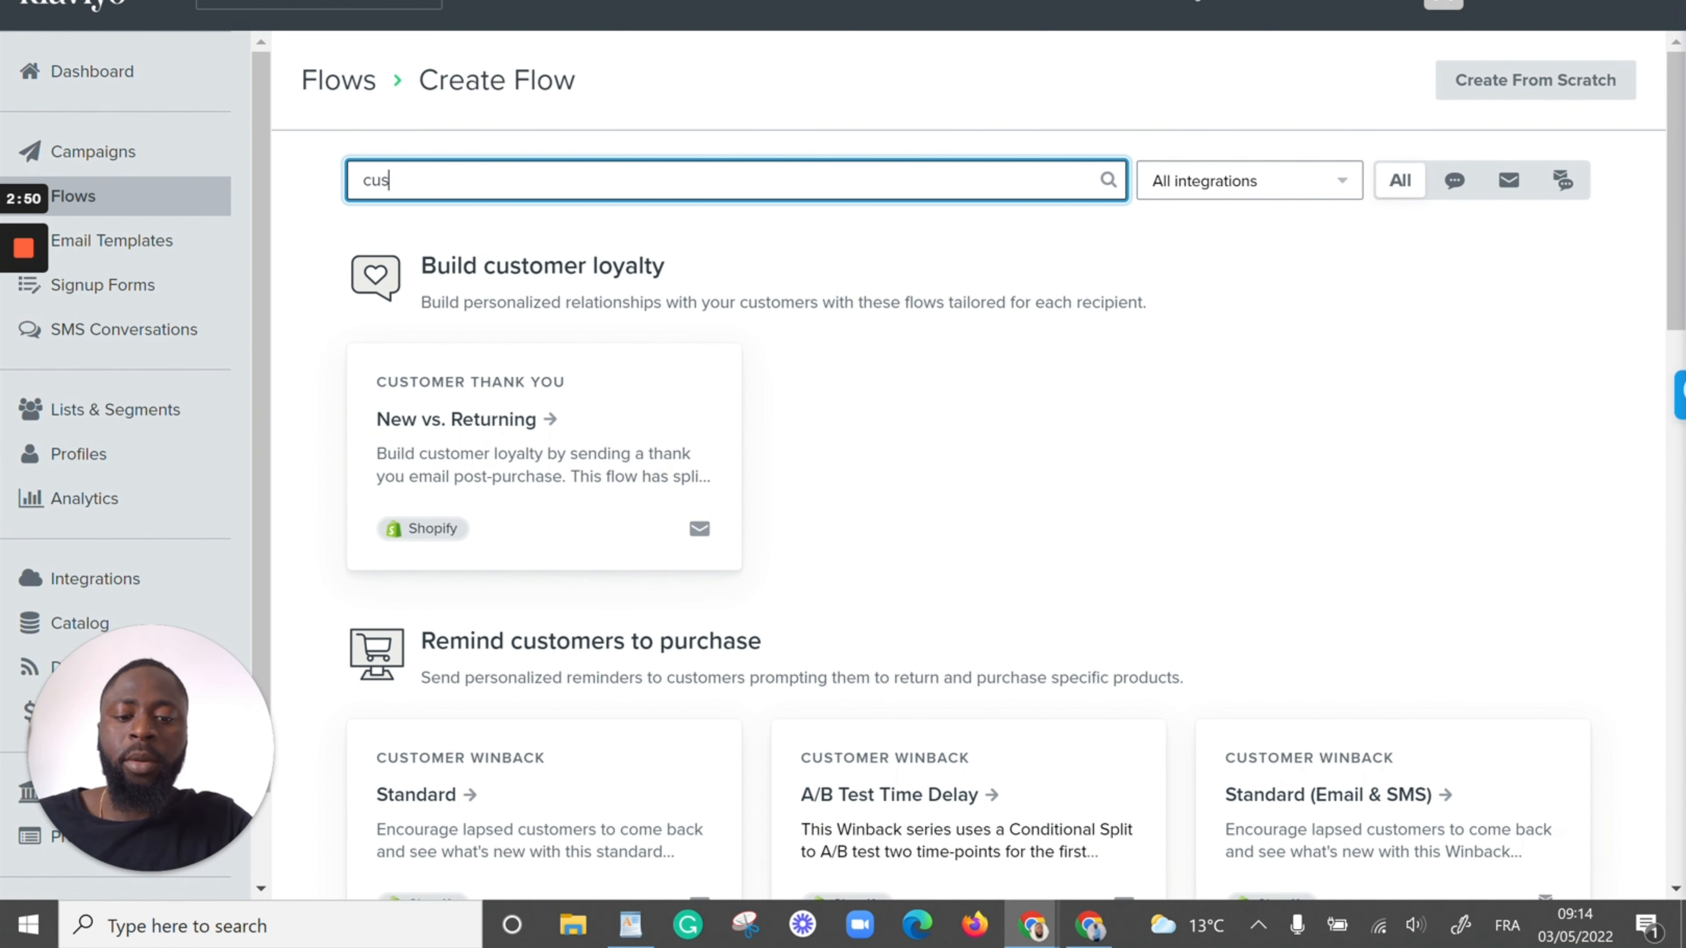
left_click(440, 442)
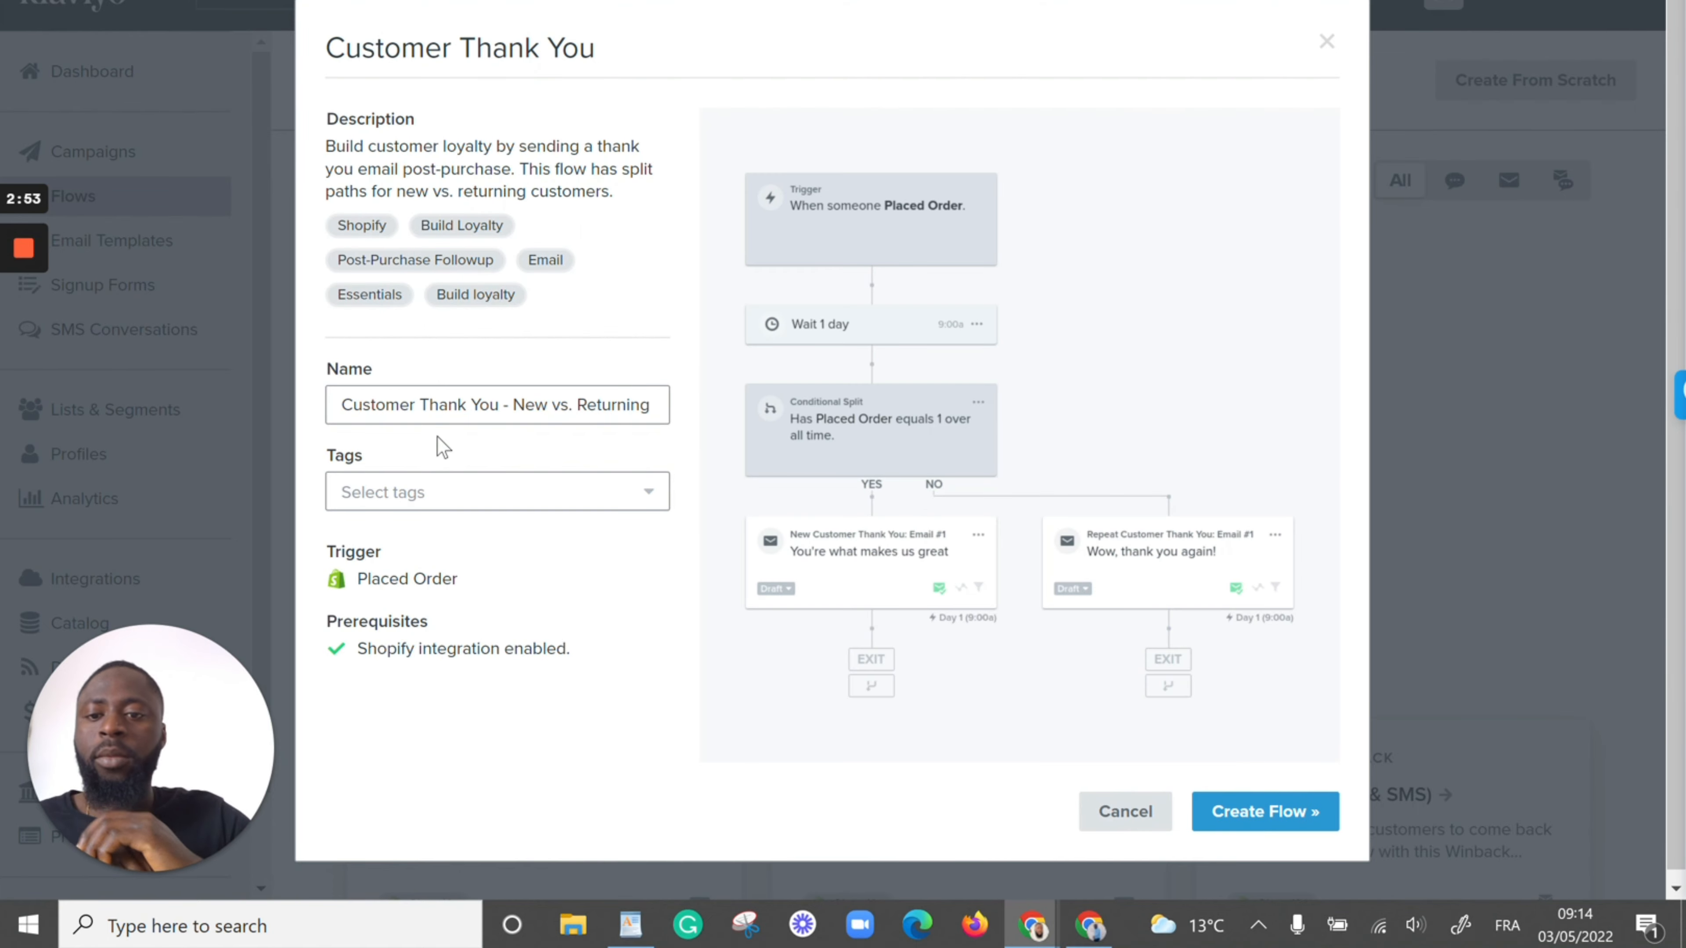
left_click(1248, 824)
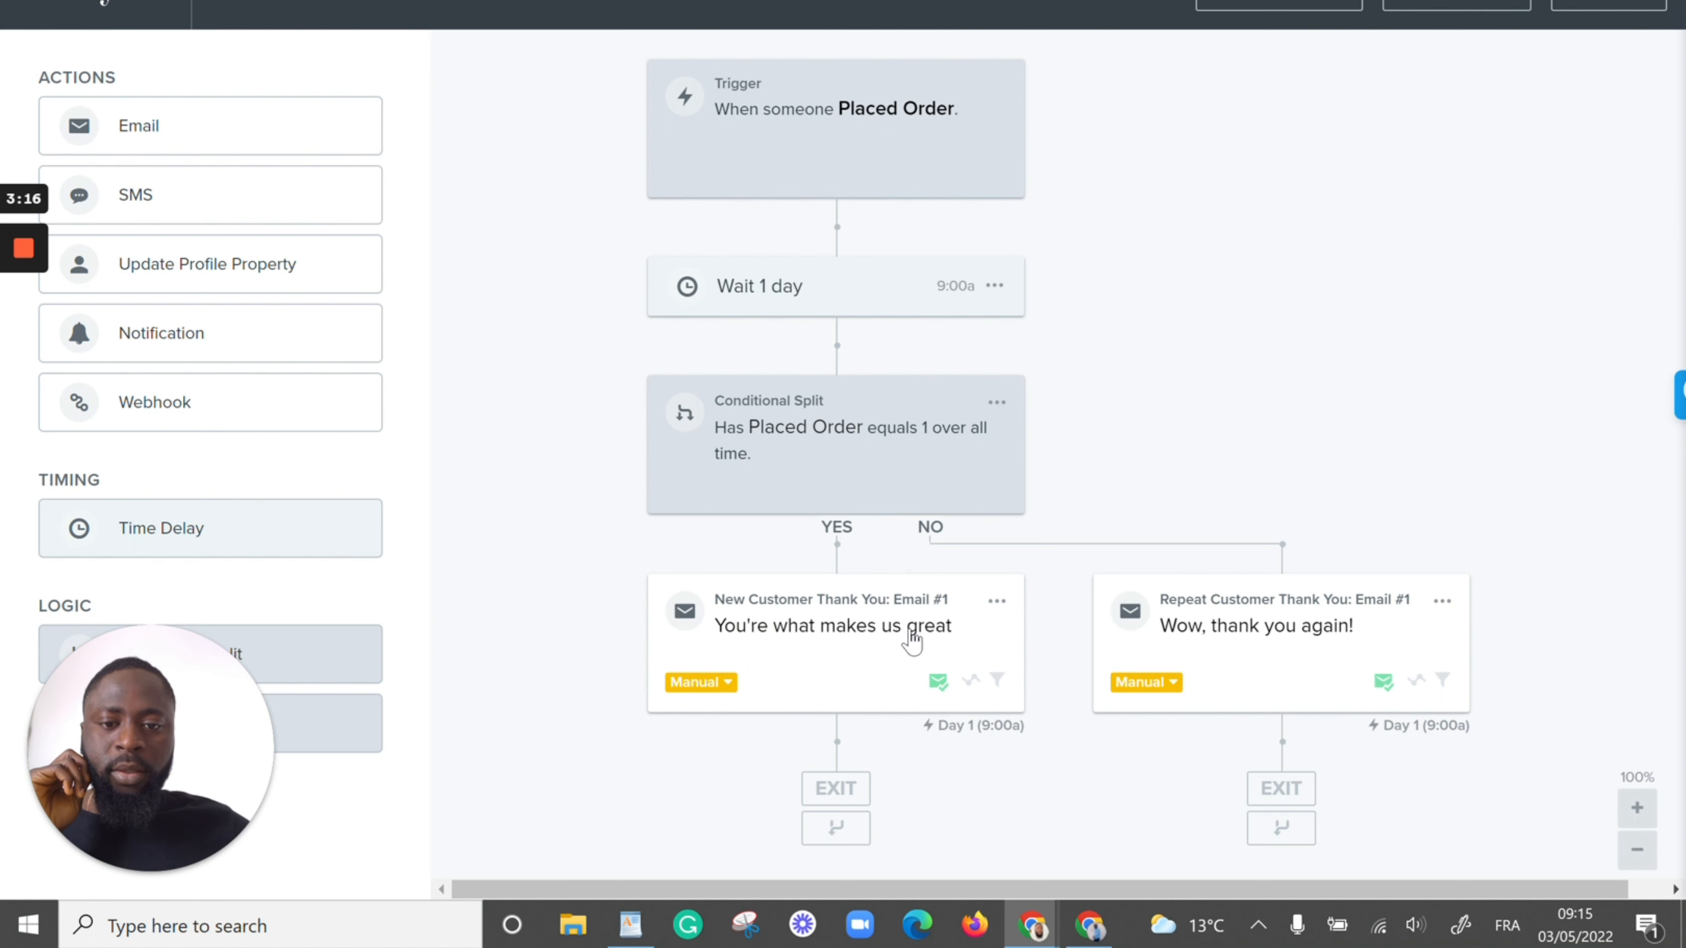
Add an Update Profile Property action below the New Customer Thank You email on the YES branch
left_click(875, 632)
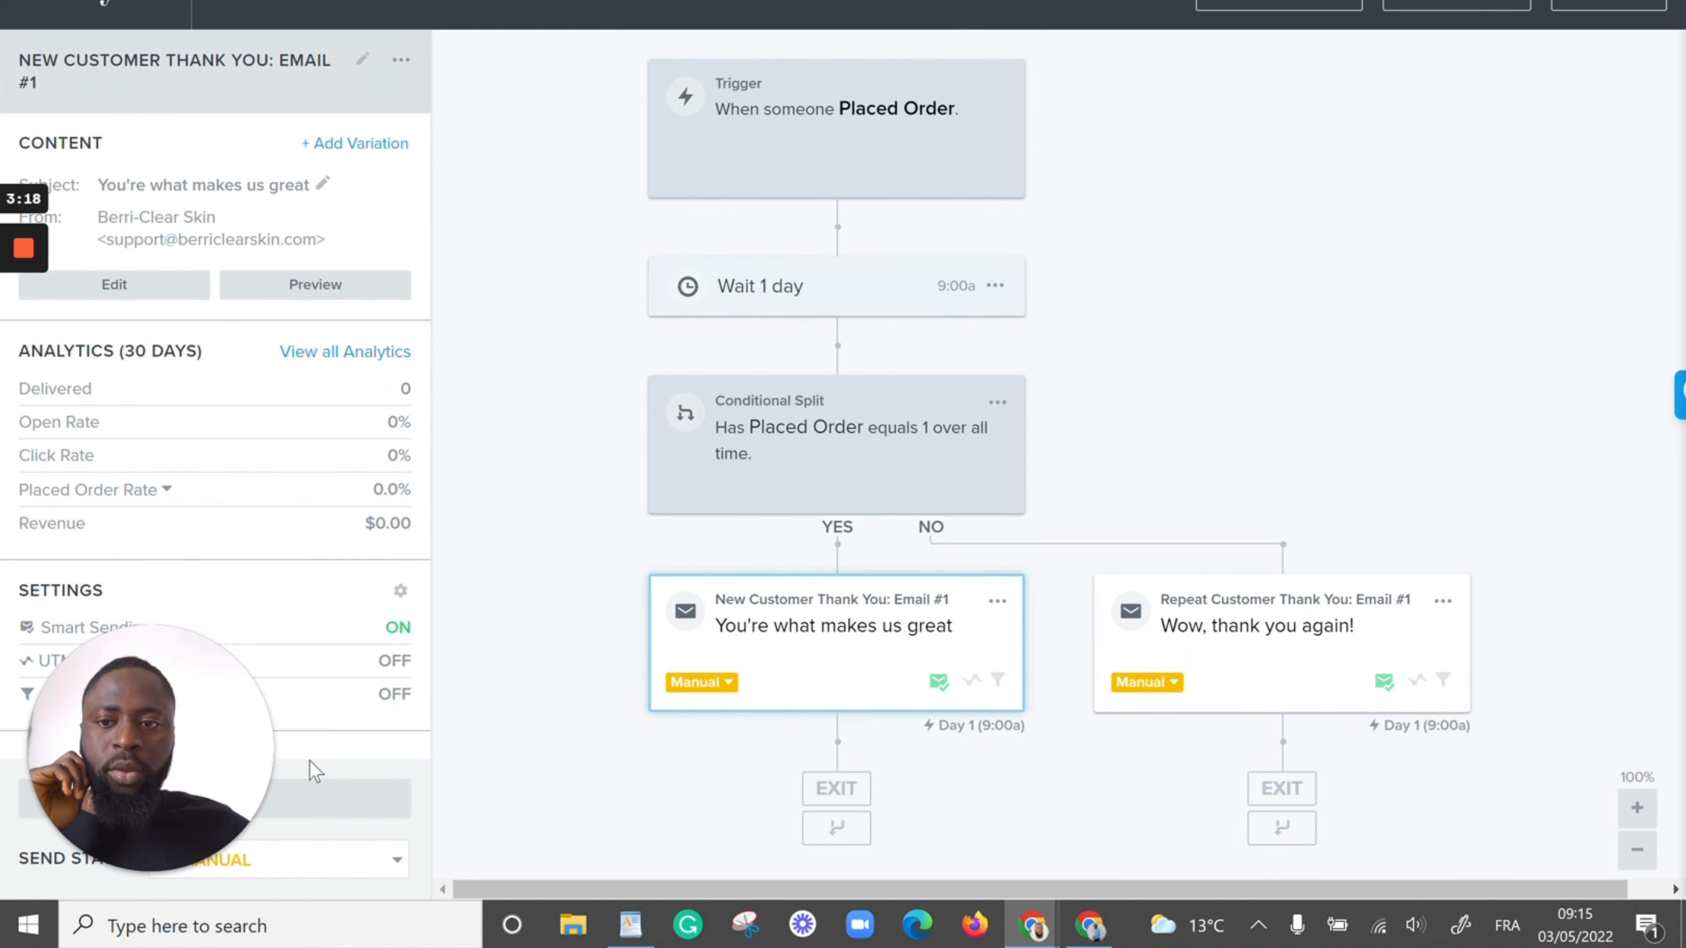
left_click(420, 801)
left_click_drag(226, 269, 833, 750)
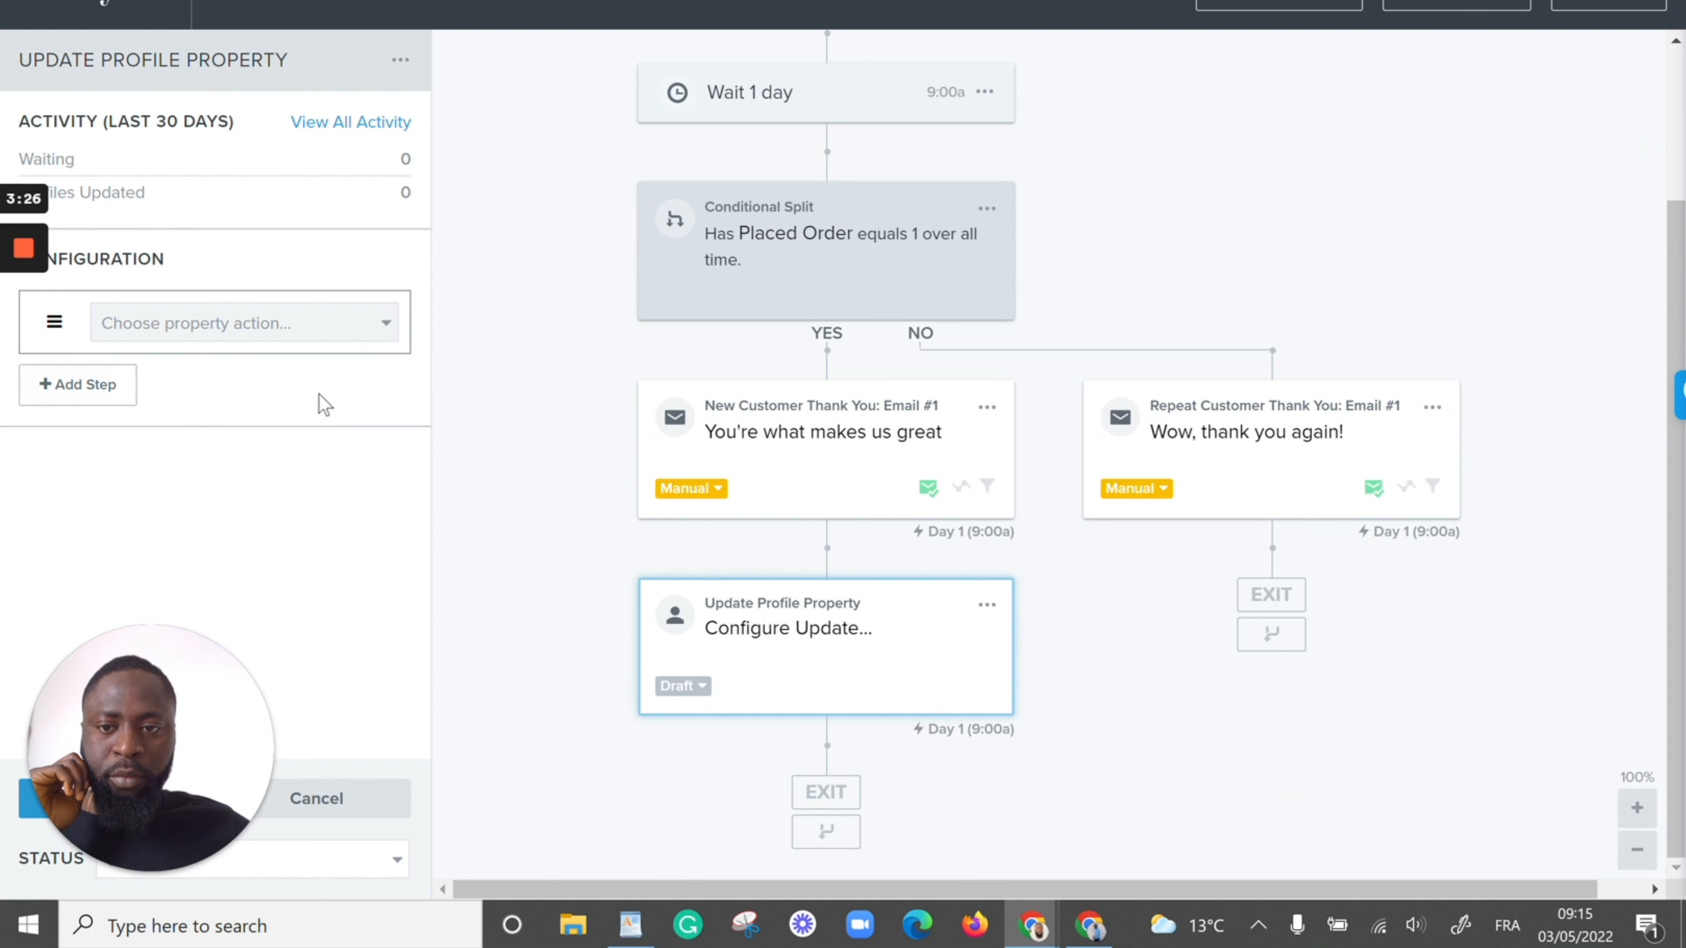
Configure the action to update the existing First Purchase Date property using the current date when the step is reached
left_click(369, 326)
left_click(296, 363)
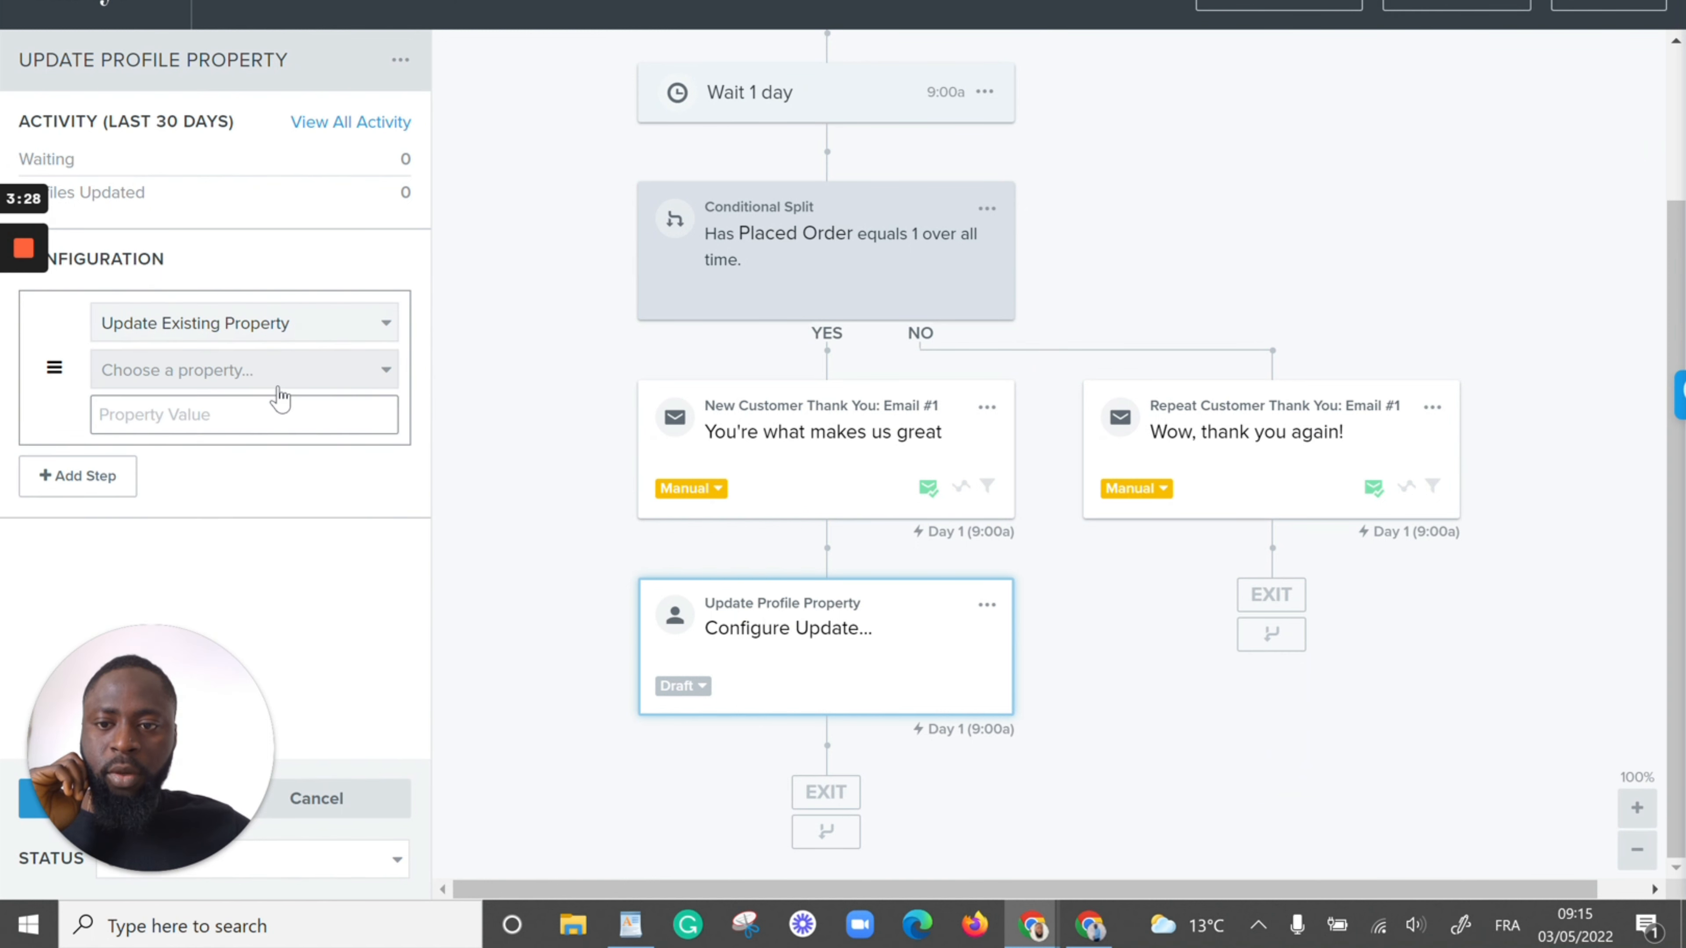
left_click(338, 369)
type("f")
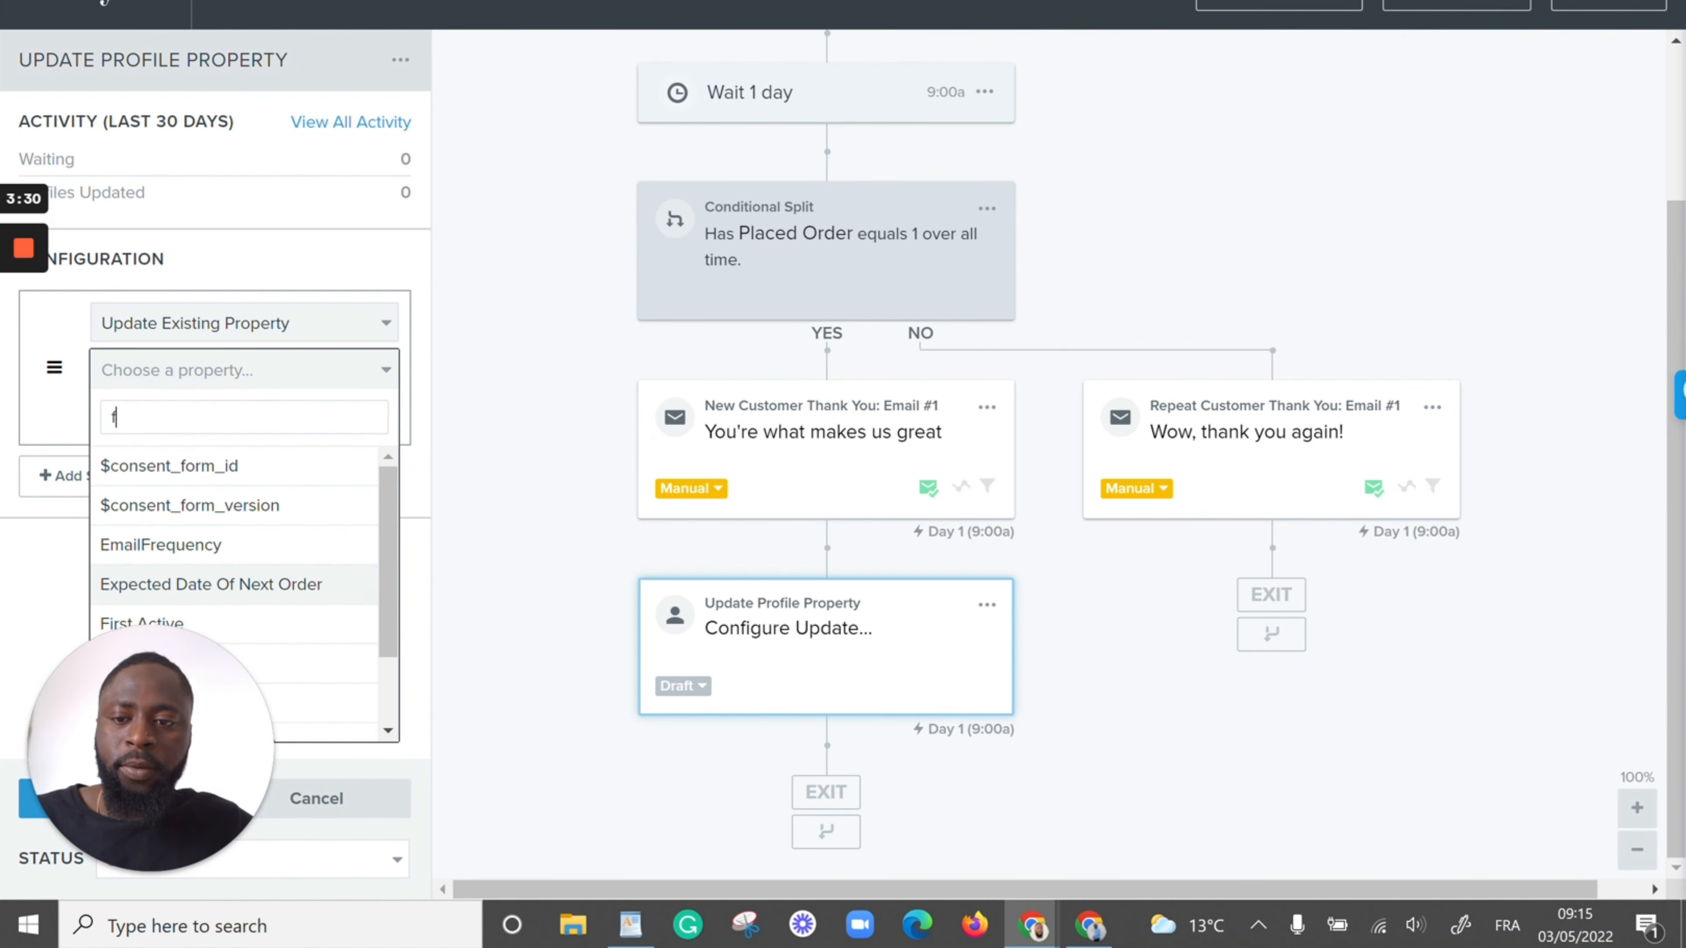
type("r")
key("BackSpace")
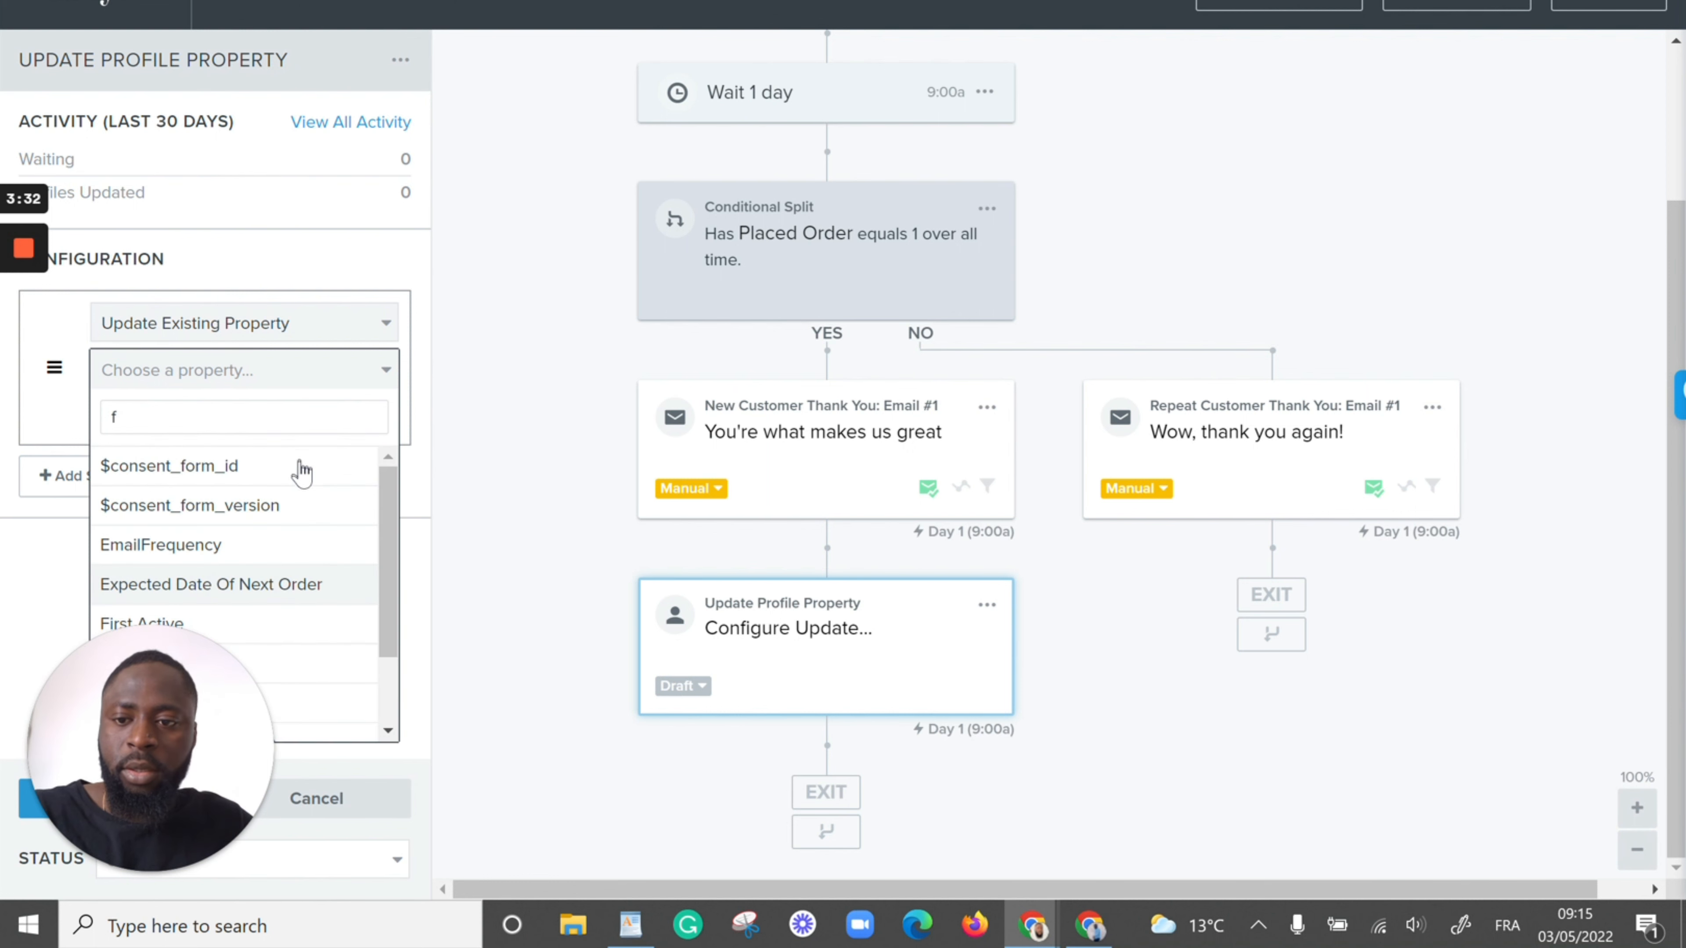
scroll(265, 564, "down", 2)
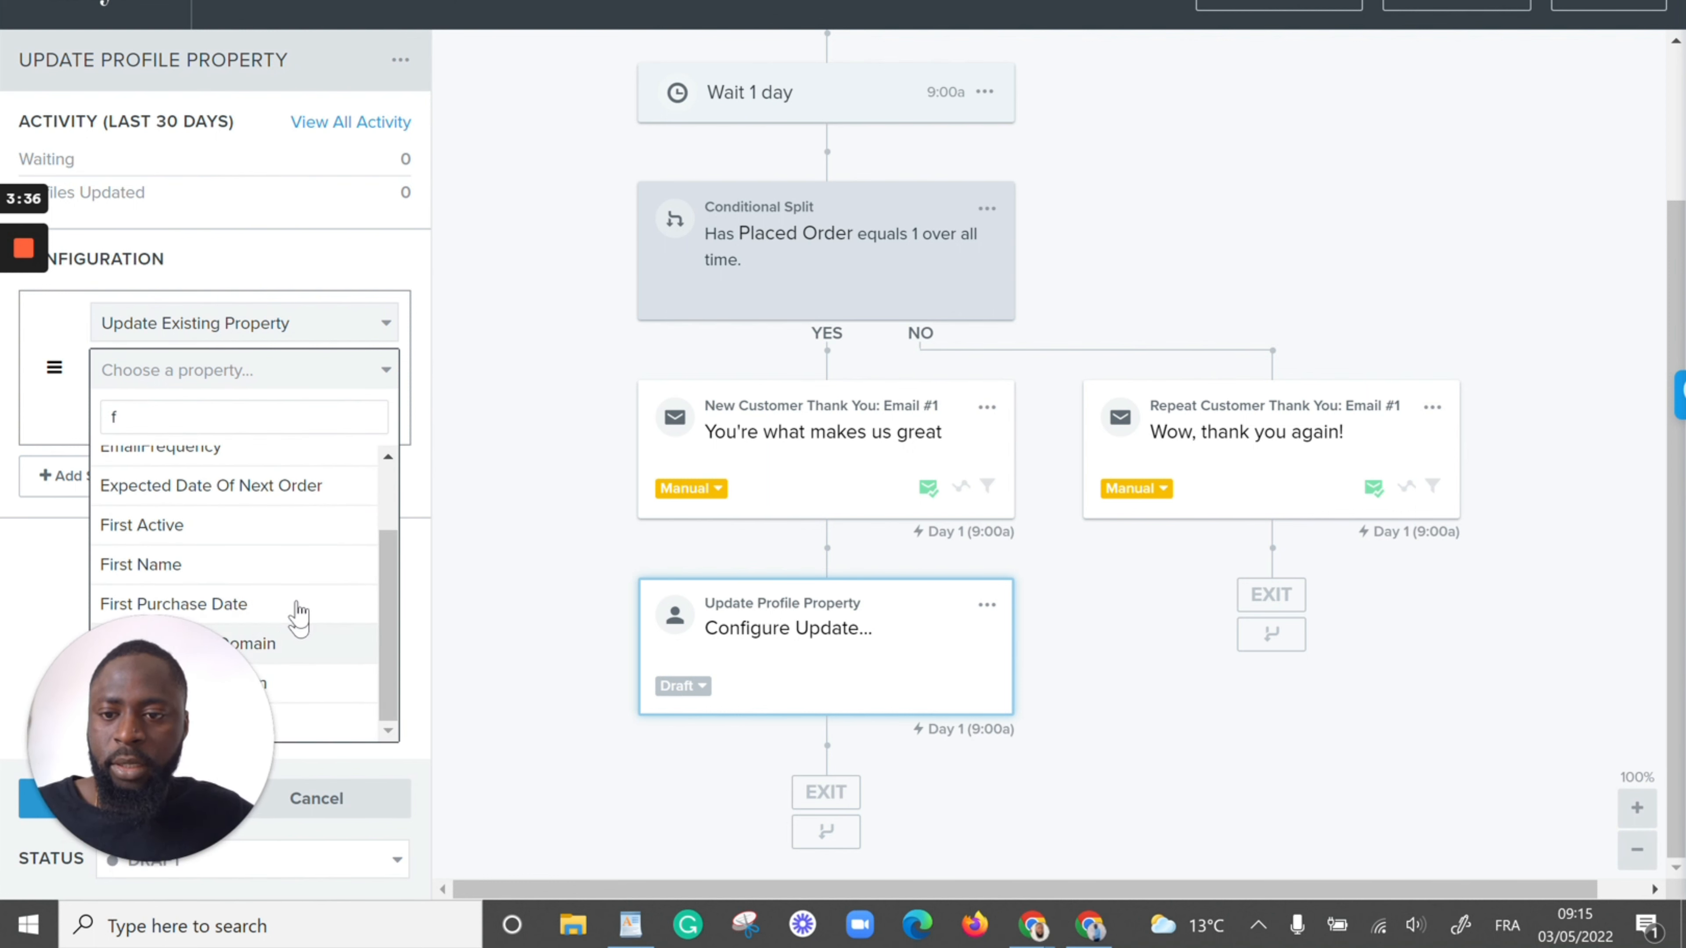
left_click(282, 604)
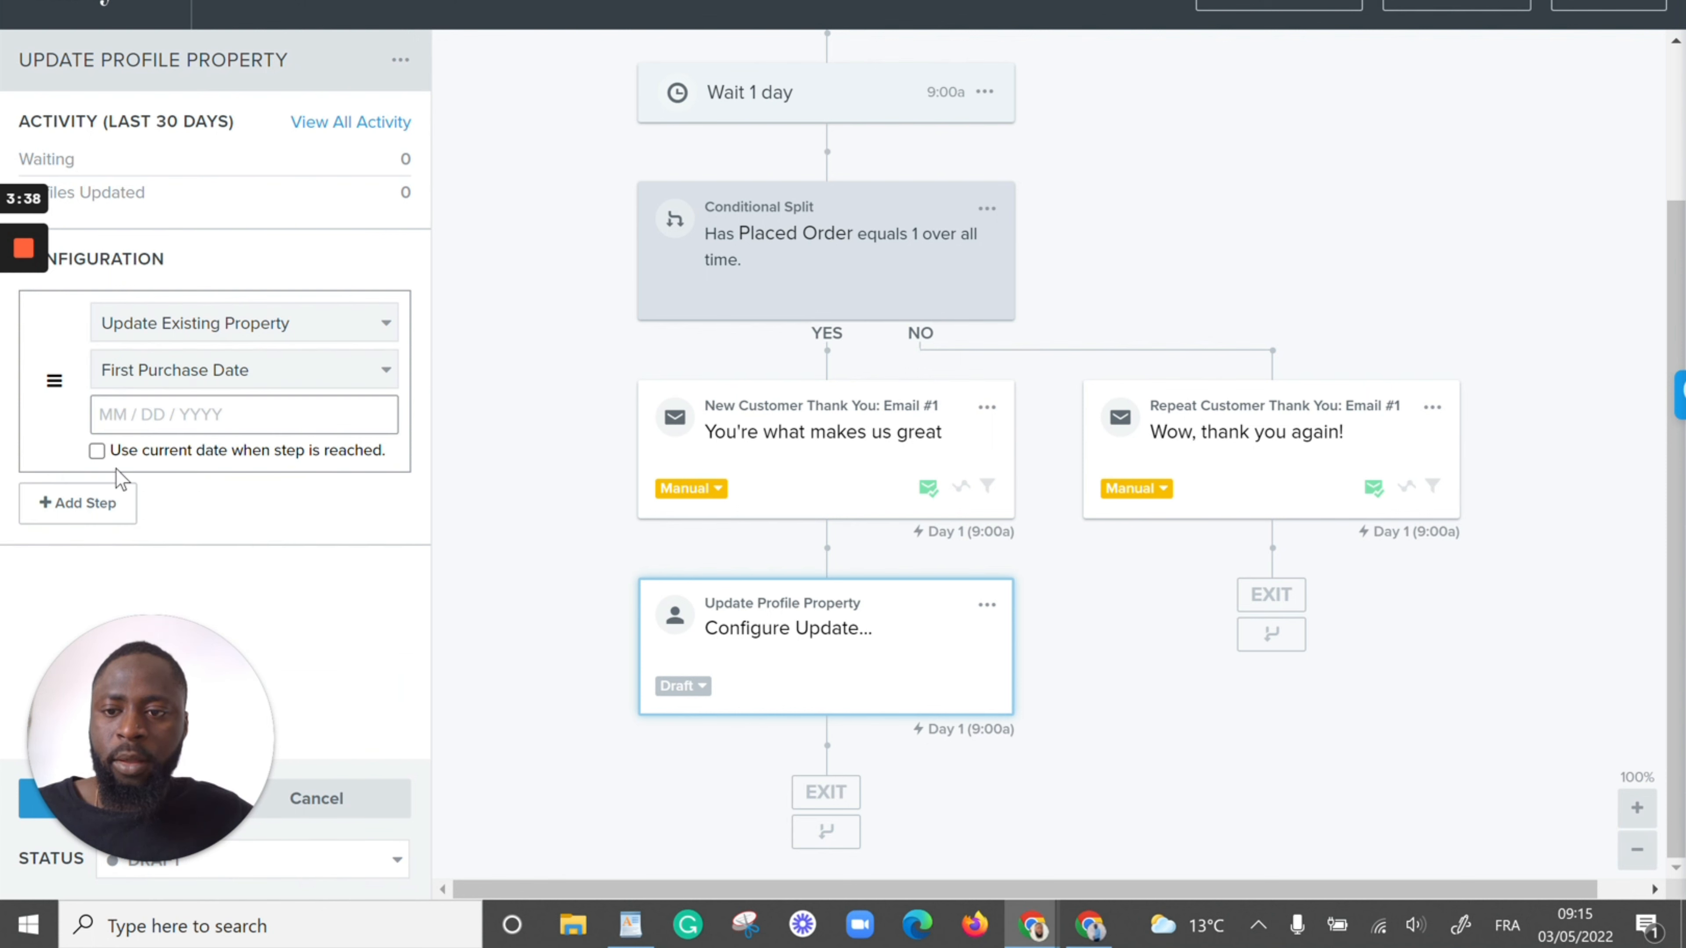
left_click(97, 452)
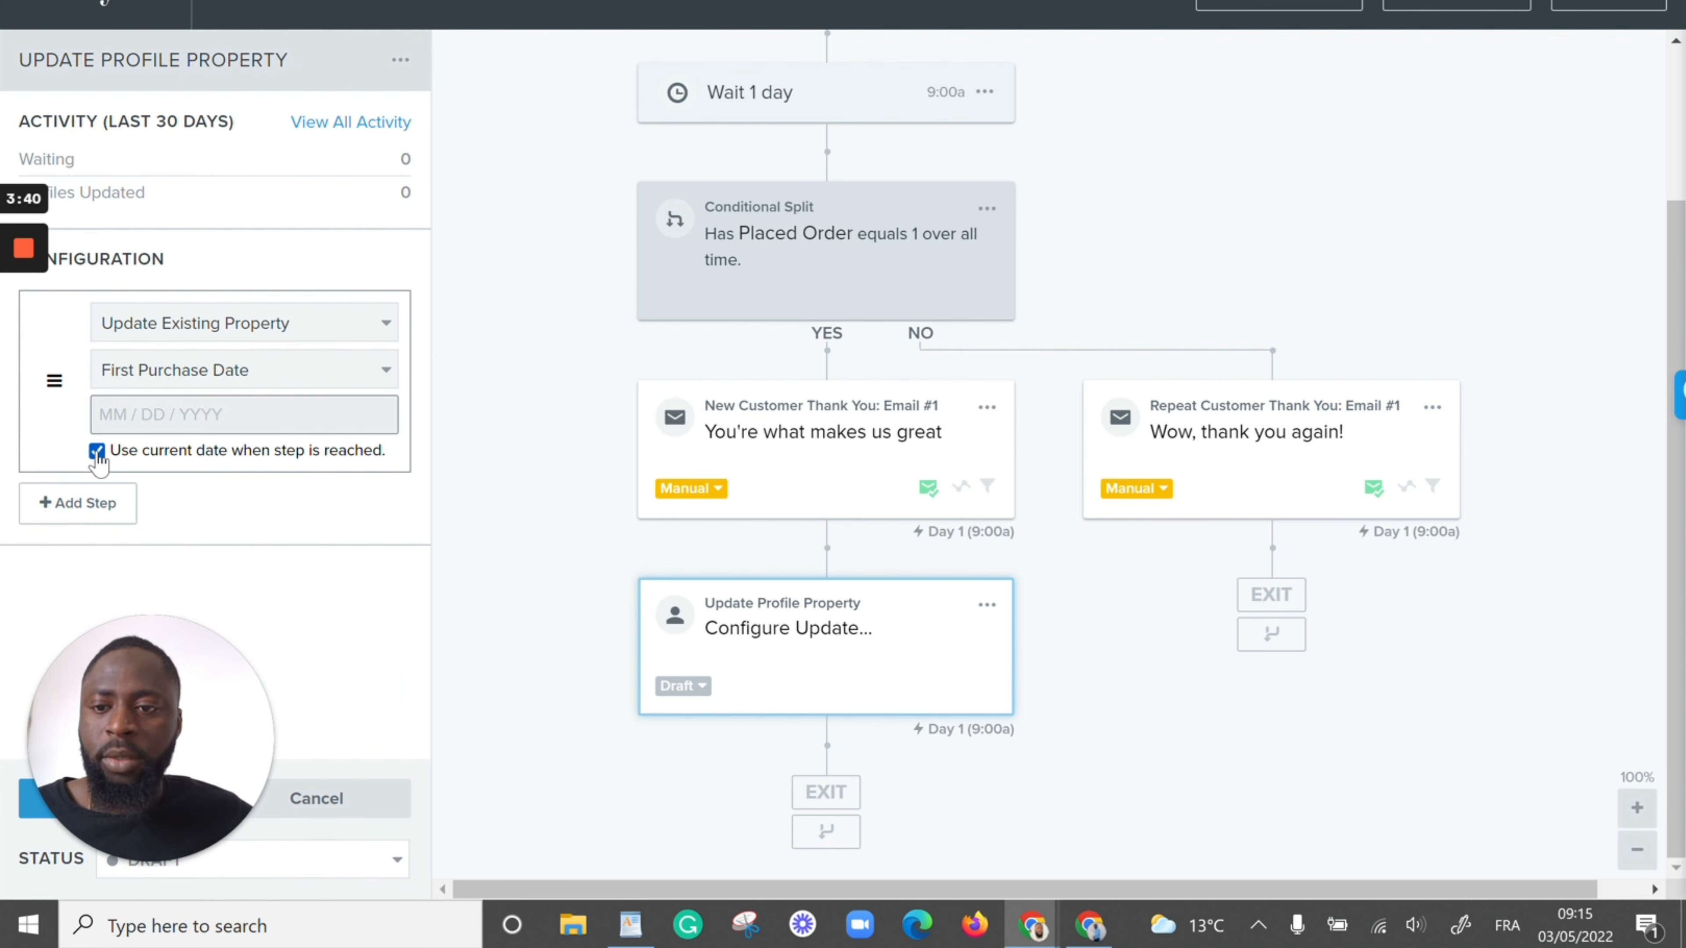
Try setting the action to create a new Date property with the label "Firs", and clear the label
left_click(377, 370)
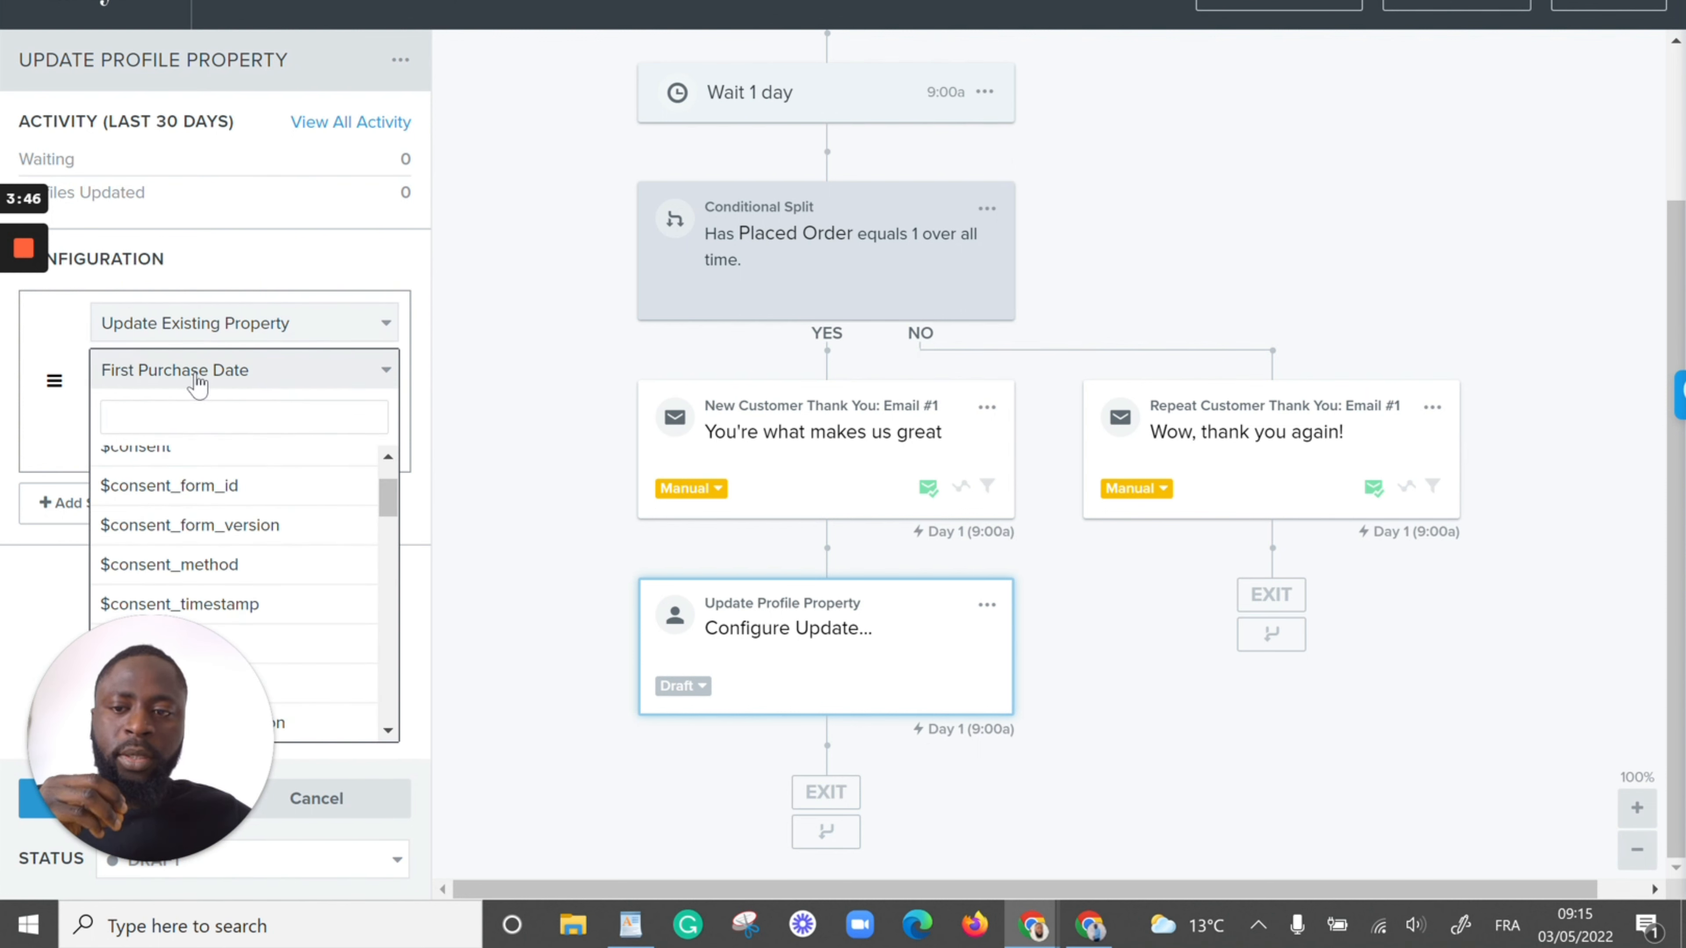
left_click(489, 350)
left_click(376, 324)
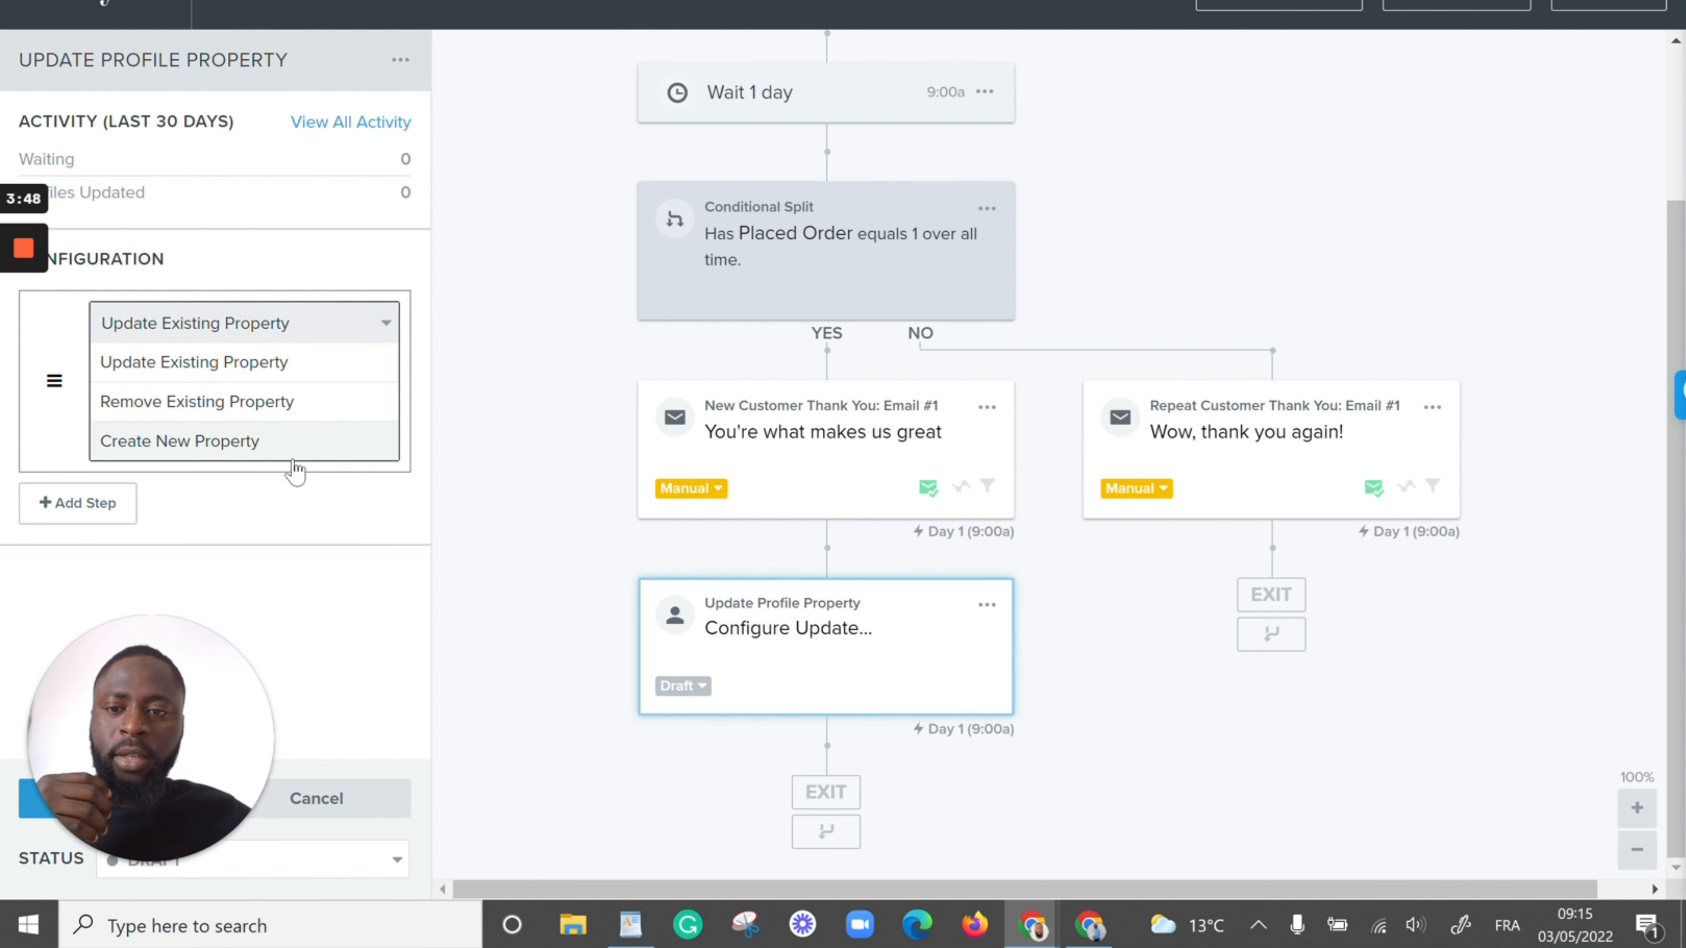
left_click(153, 441)
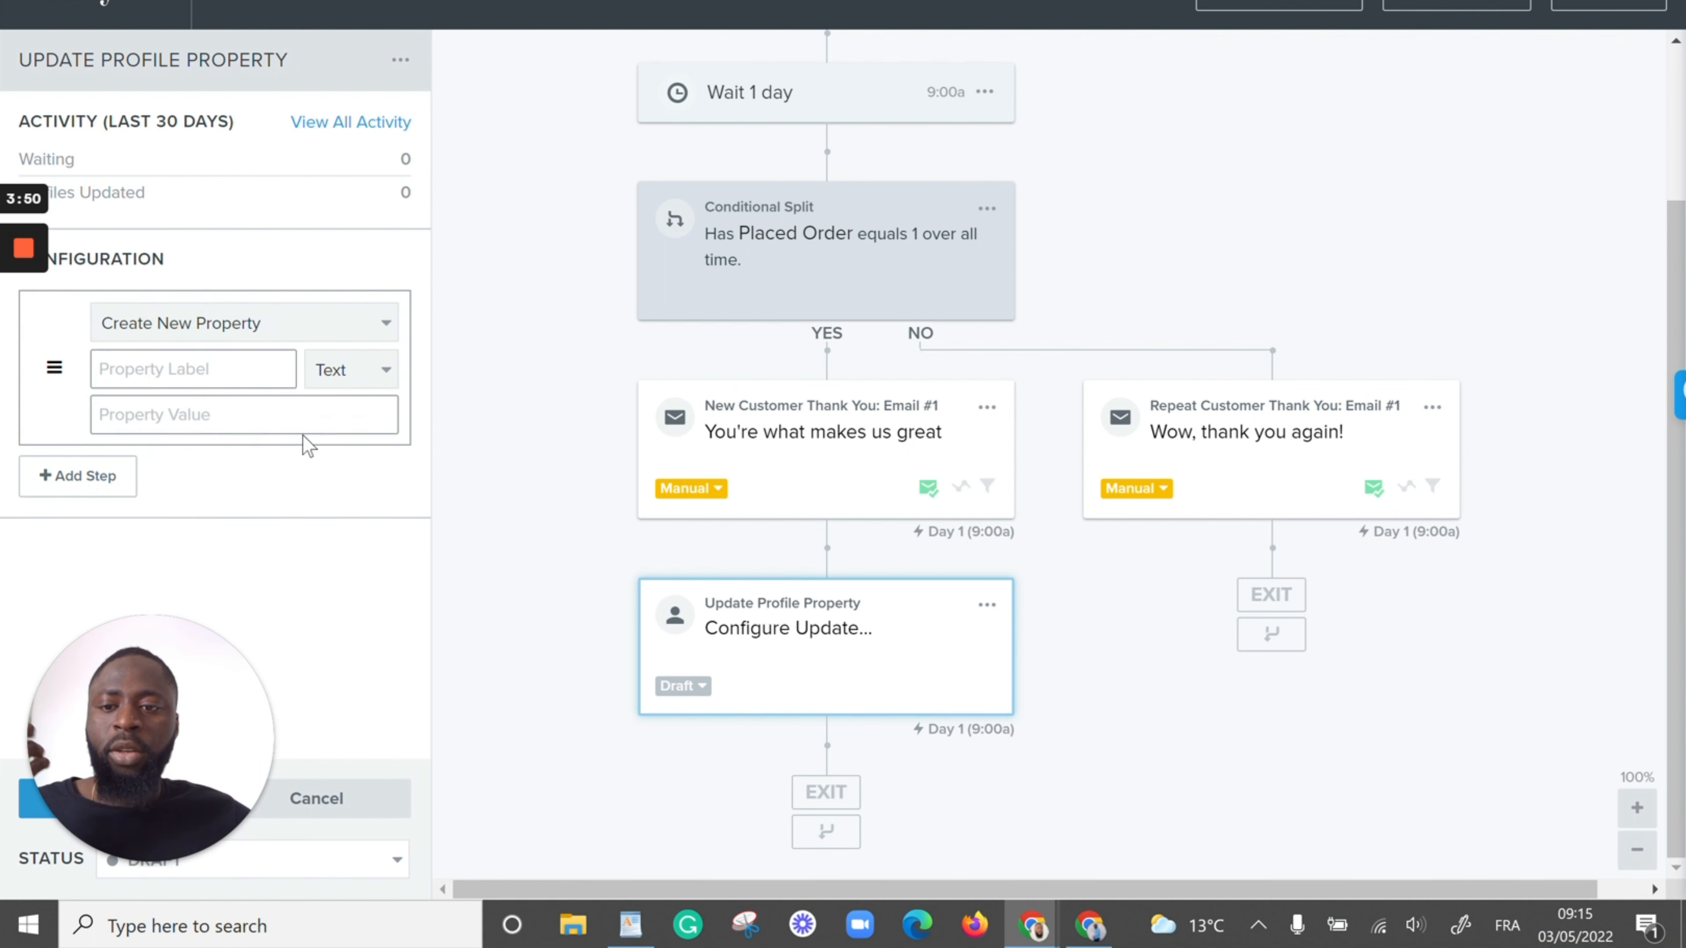
left_click(189, 369)
type("F")
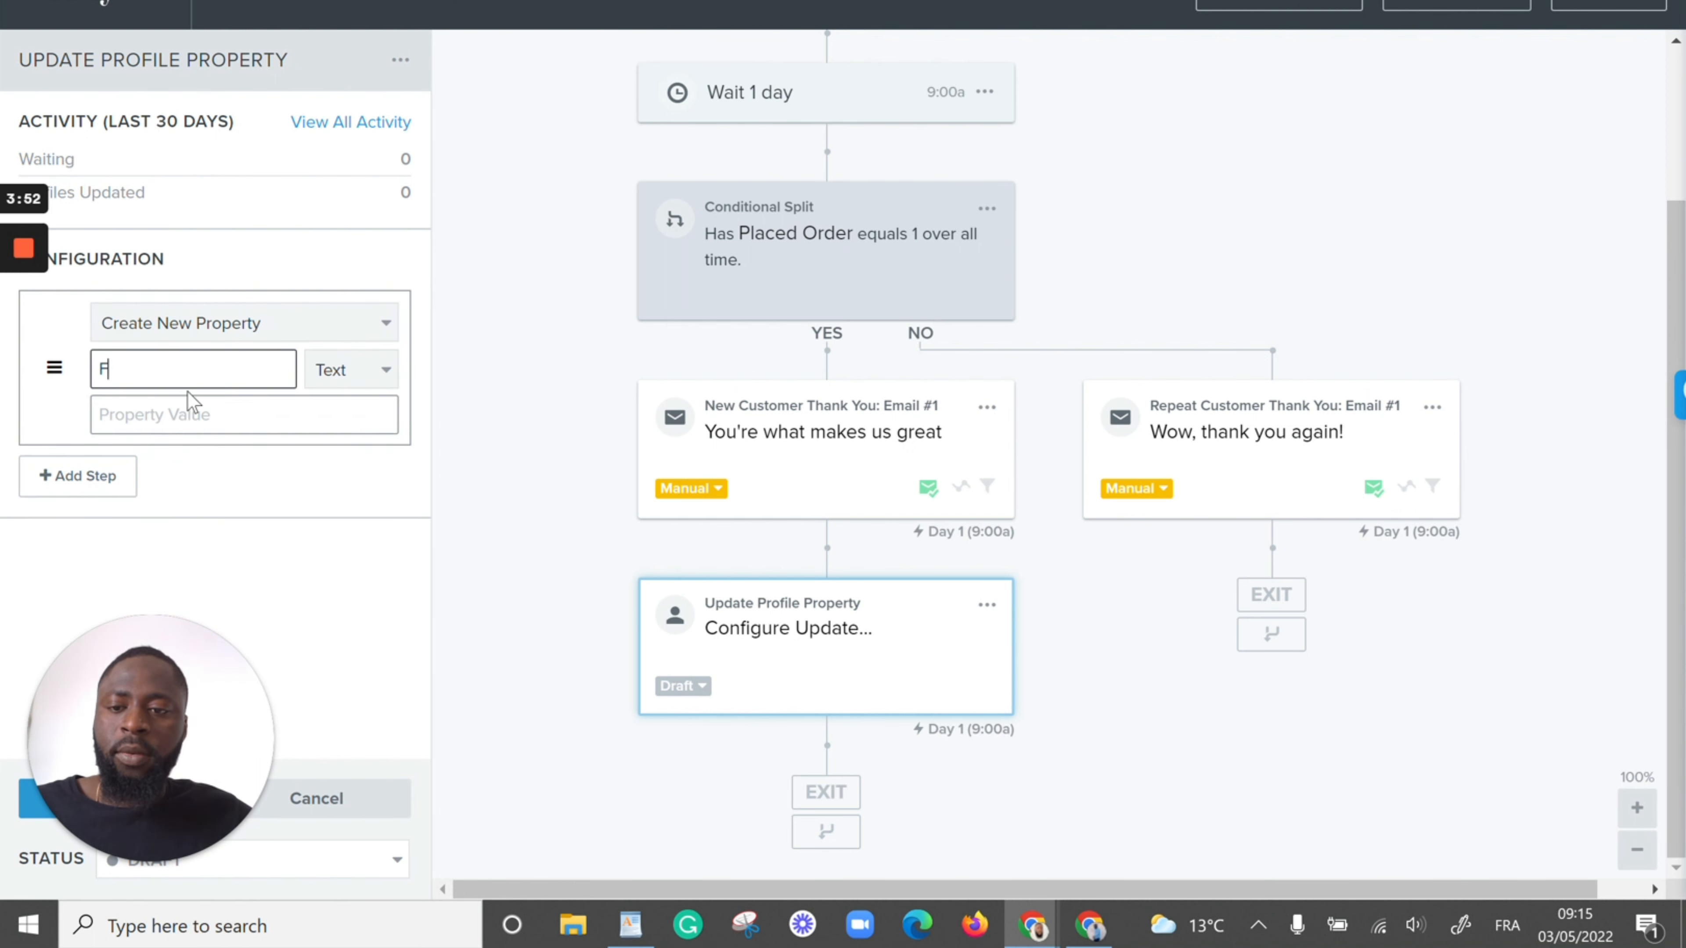
type("irs")
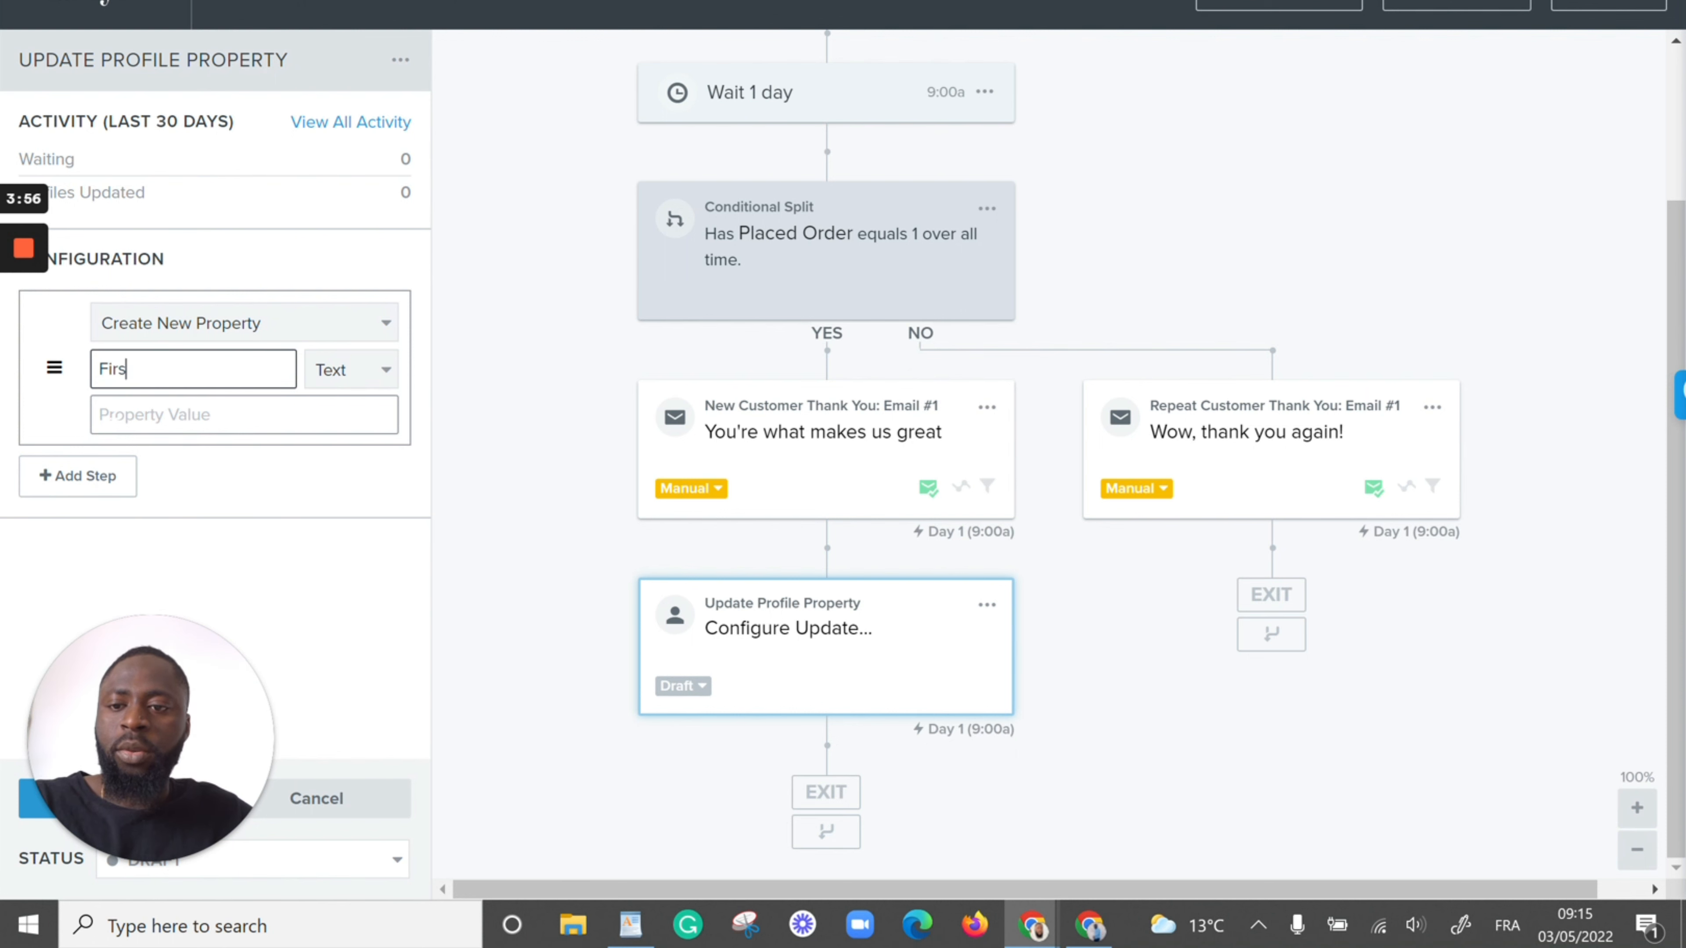
left_click(346, 372)
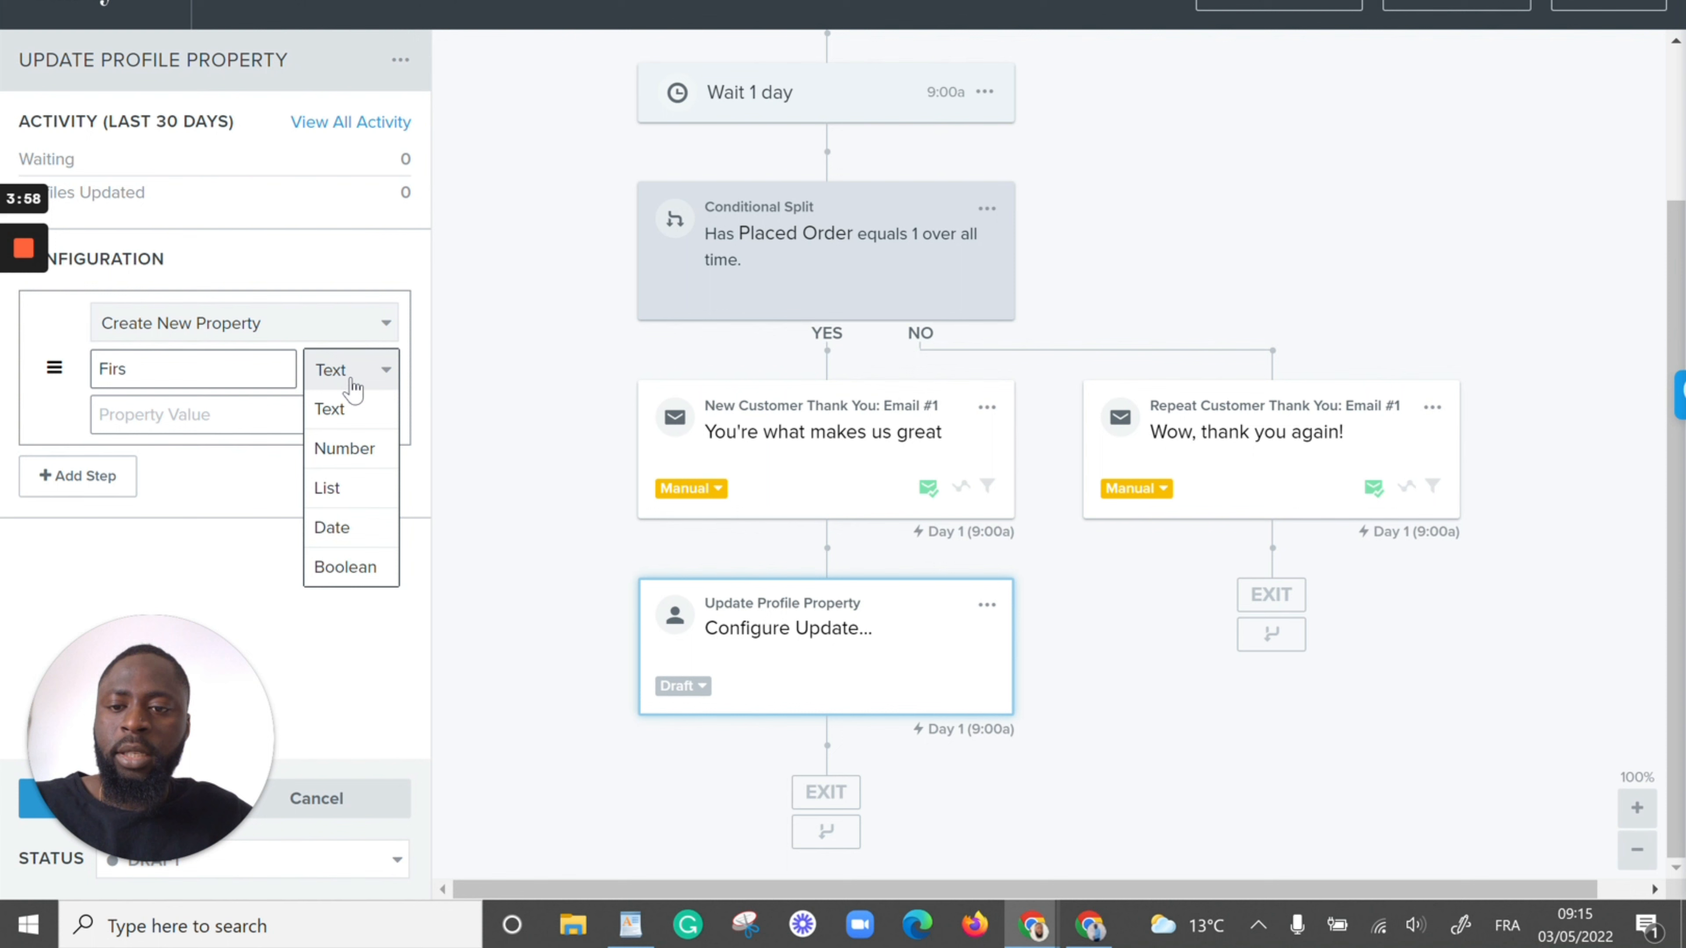
left_click(344, 536)
left_click(126, 369)
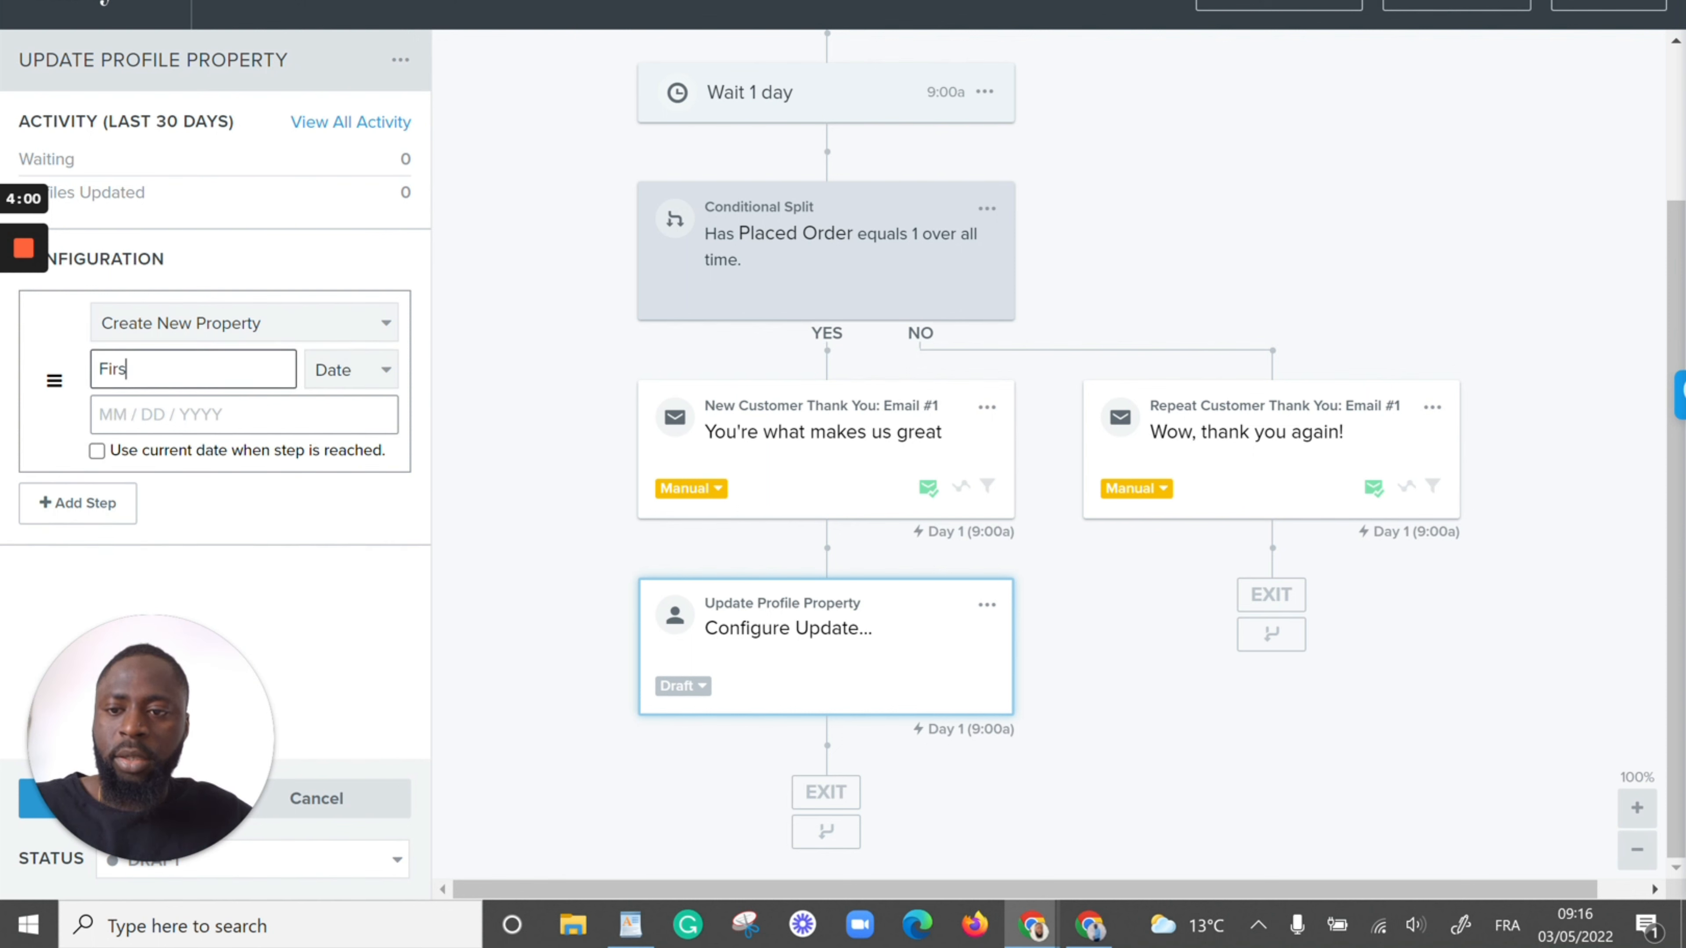
double_click(126, 369)
key("BackSpace")
Set the action to Update Existing Property for First Purchase Date with the current date when reached, and save it
left_click(292, 329)
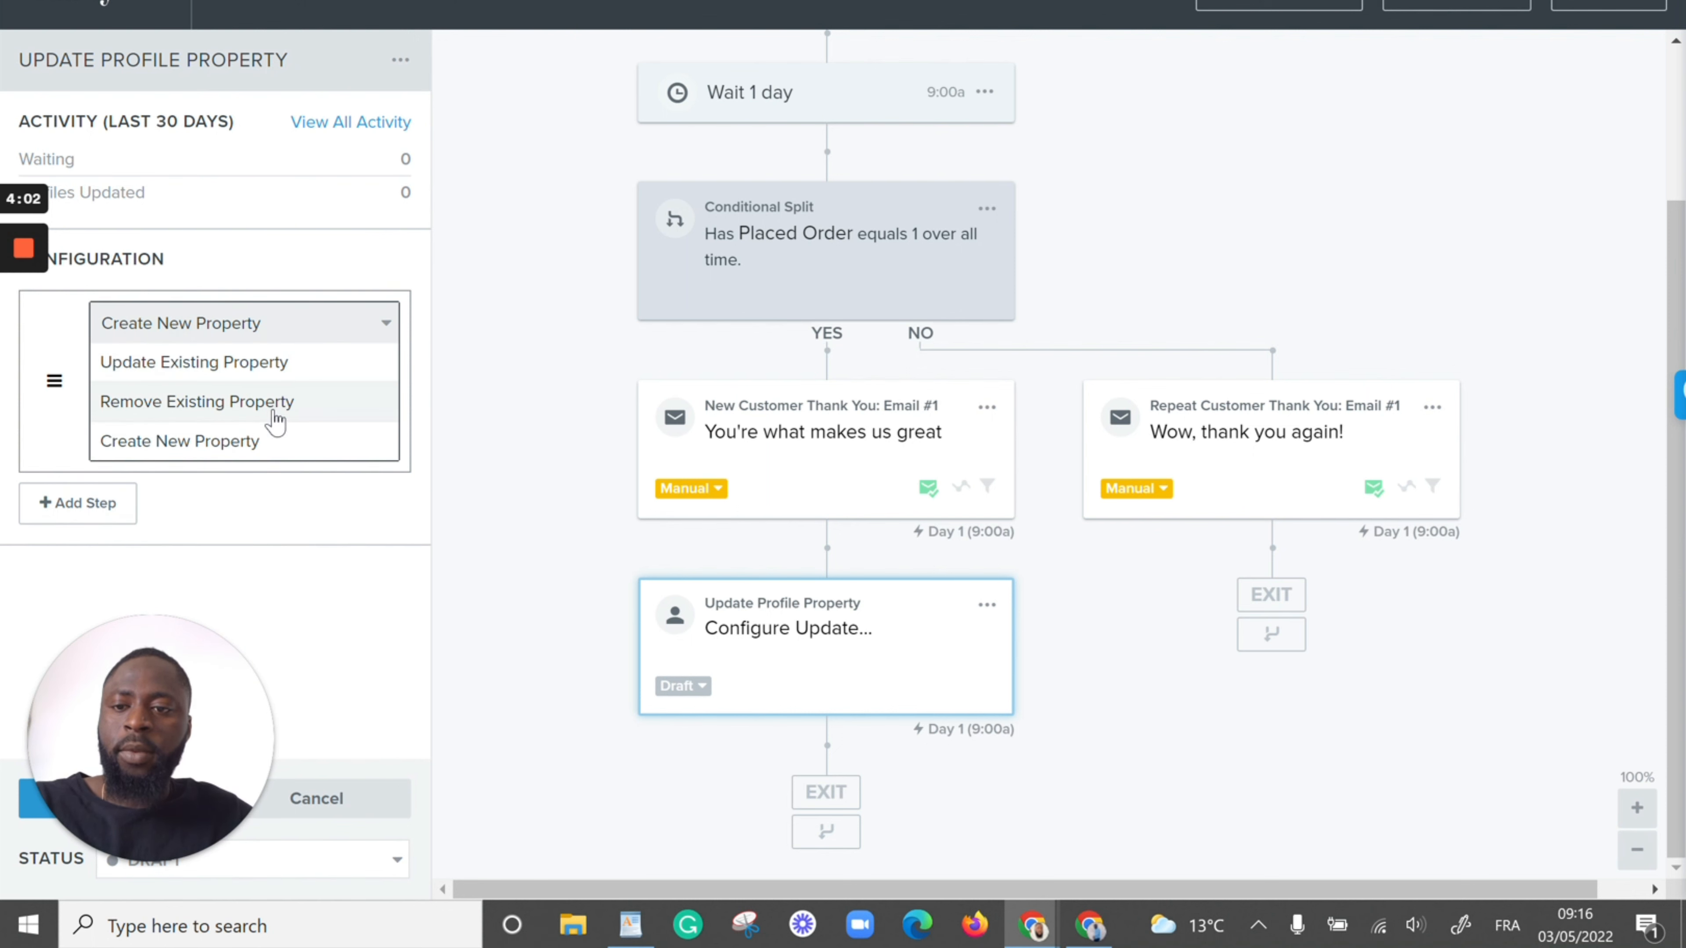
left_click(275, 364)
left_click(243, 371)
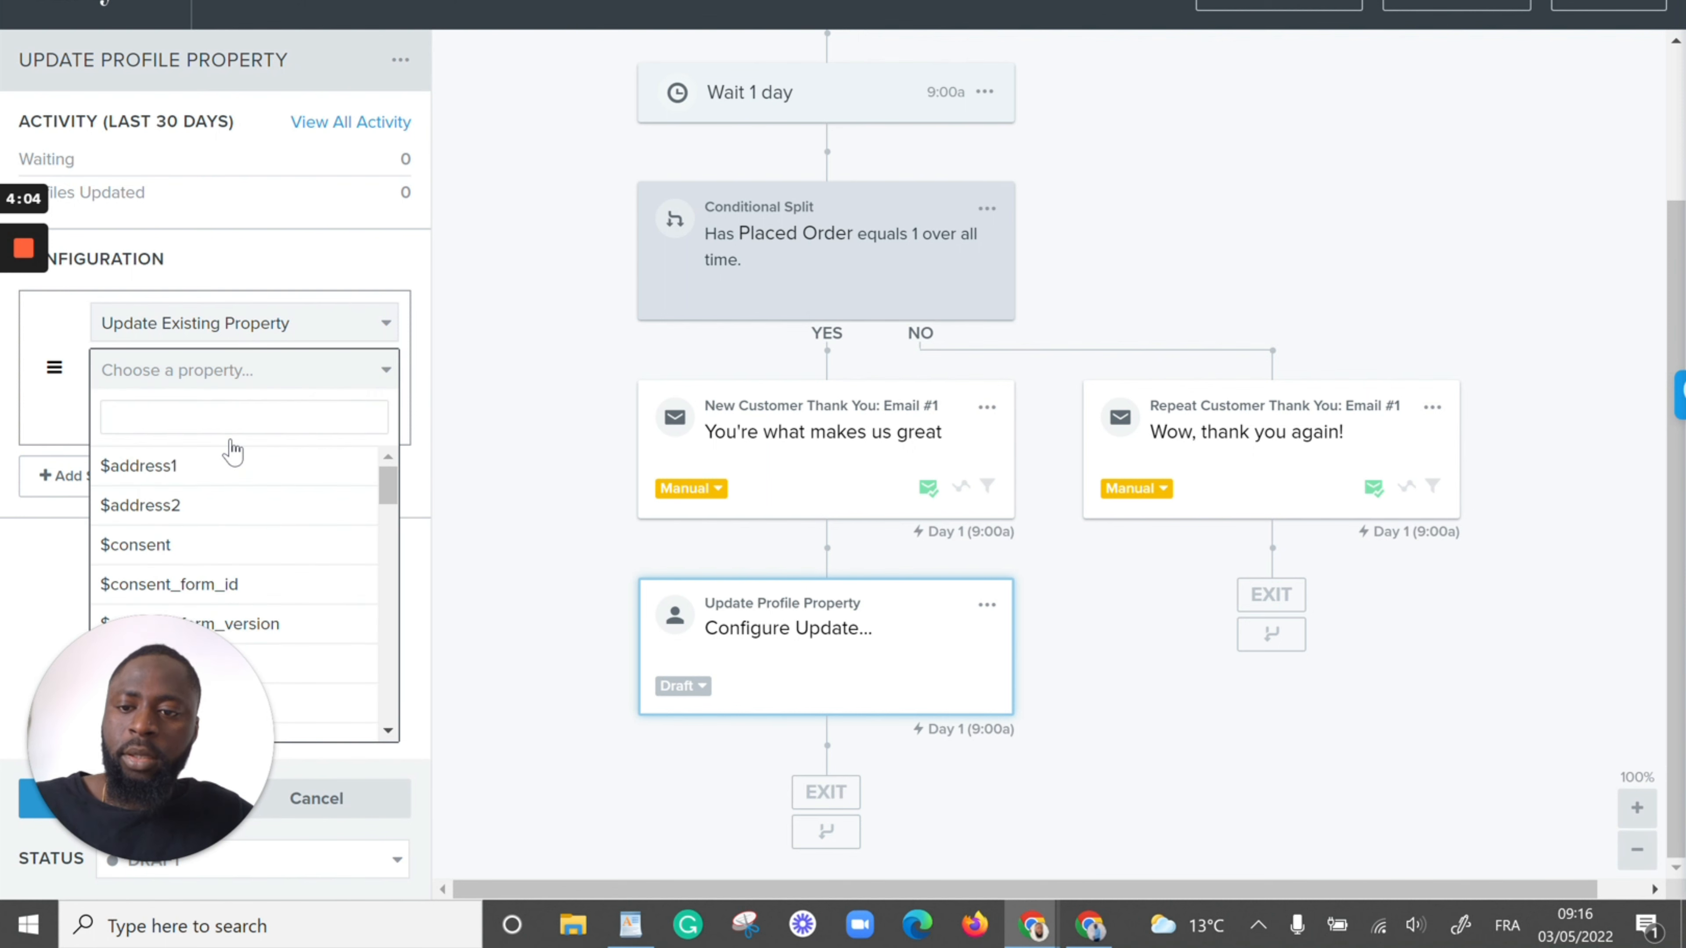
type("fir")
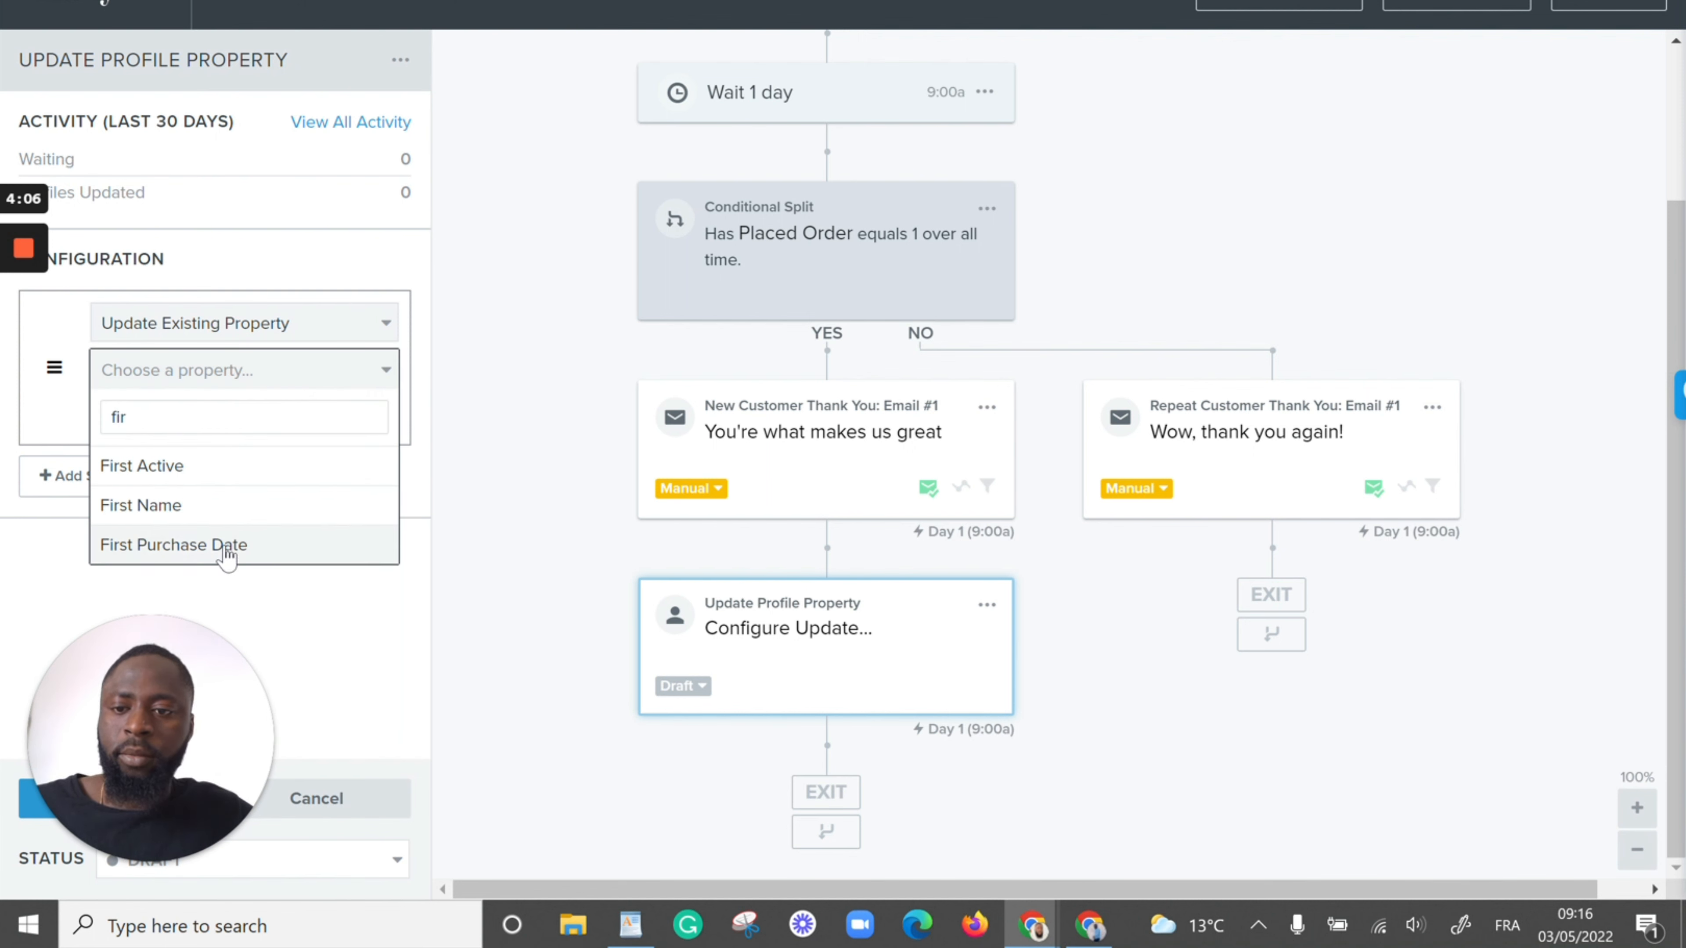
left_click(225, 546)
left_click(97, 451)
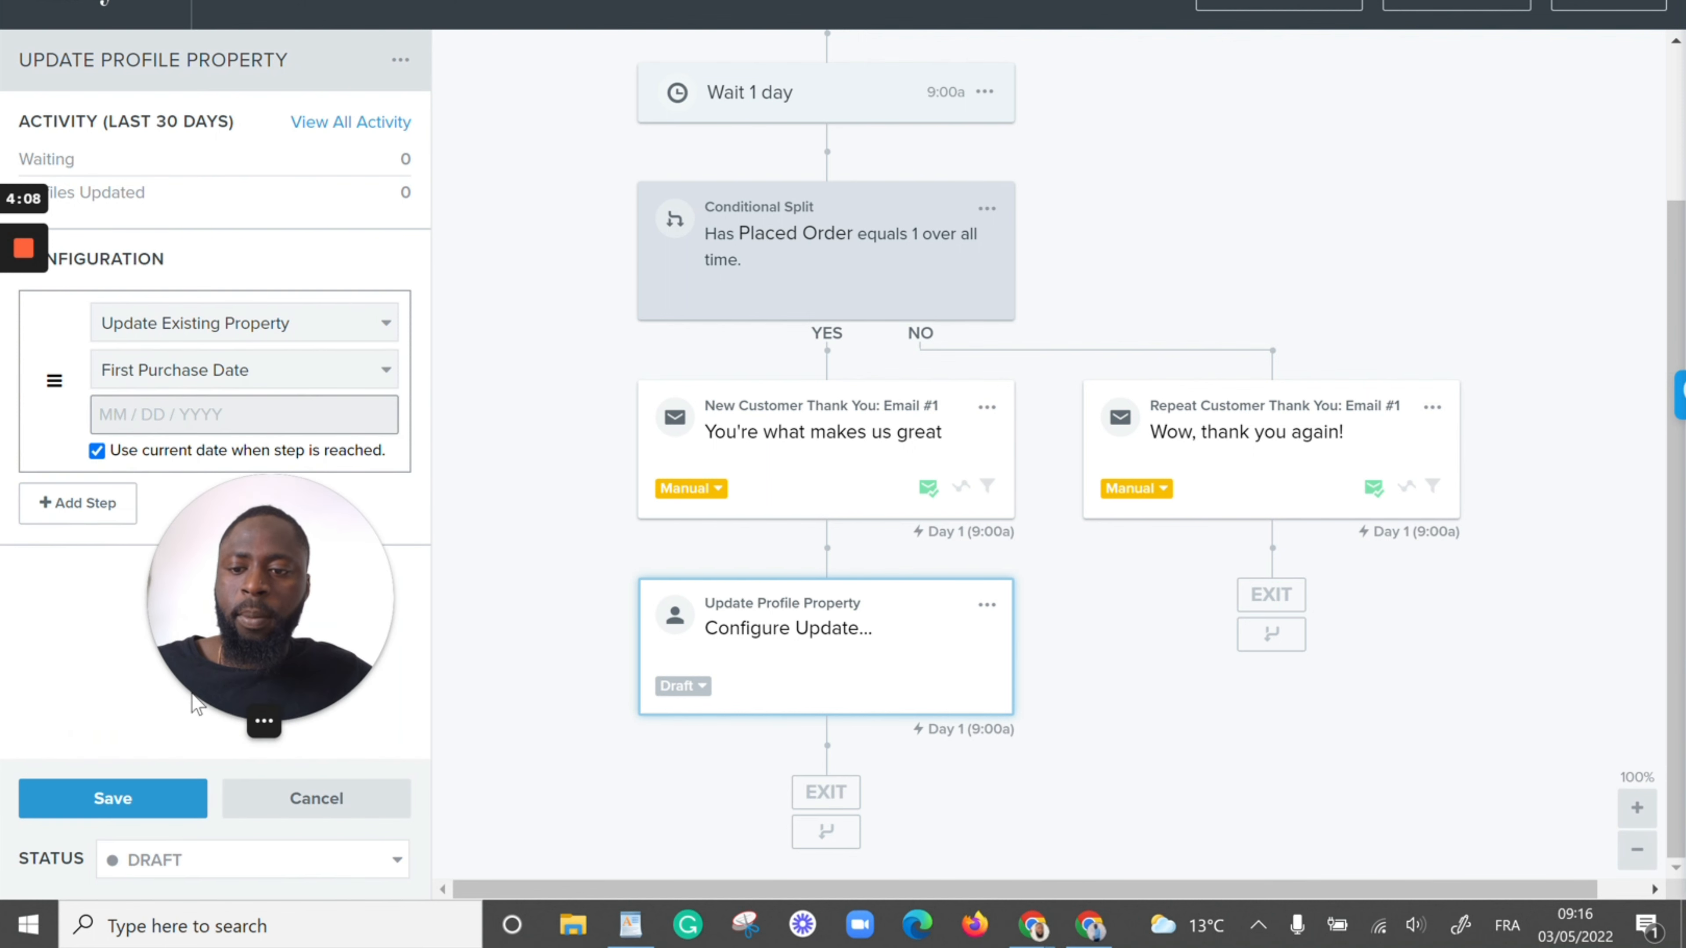
left_click(133, 800)
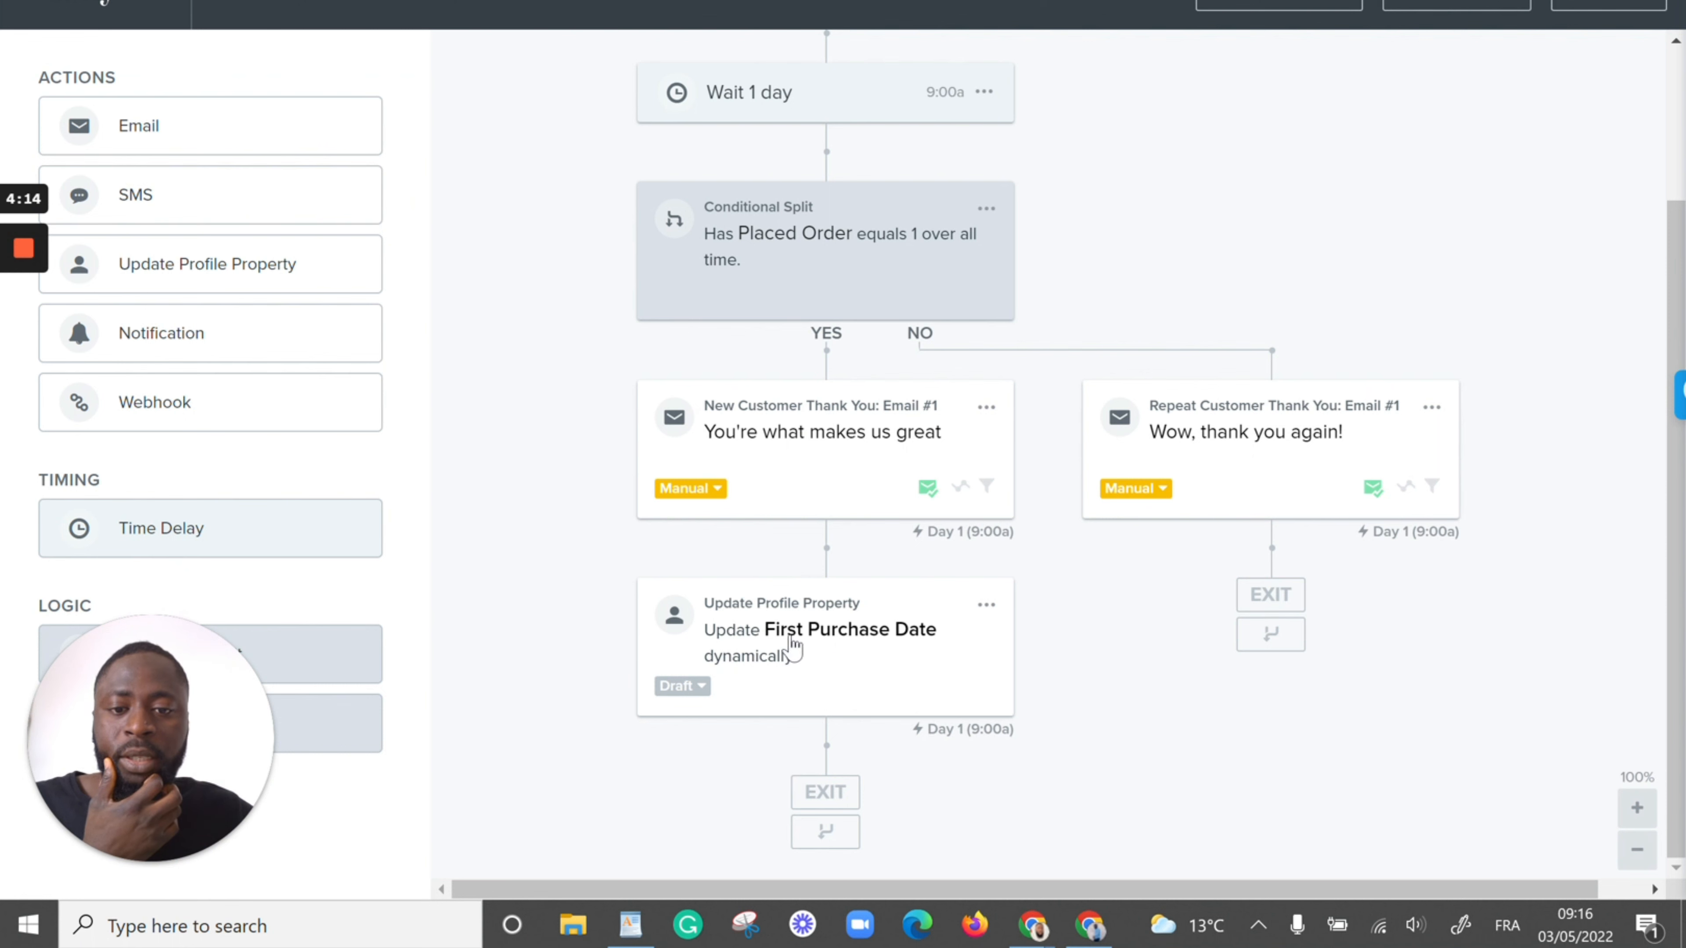
Review the thank-you flow's steps, and examine the First Purchase Date flow's trigger, delays and Purchase Anniversary, Year 1 email
scroll(778, 385, "up", 3)
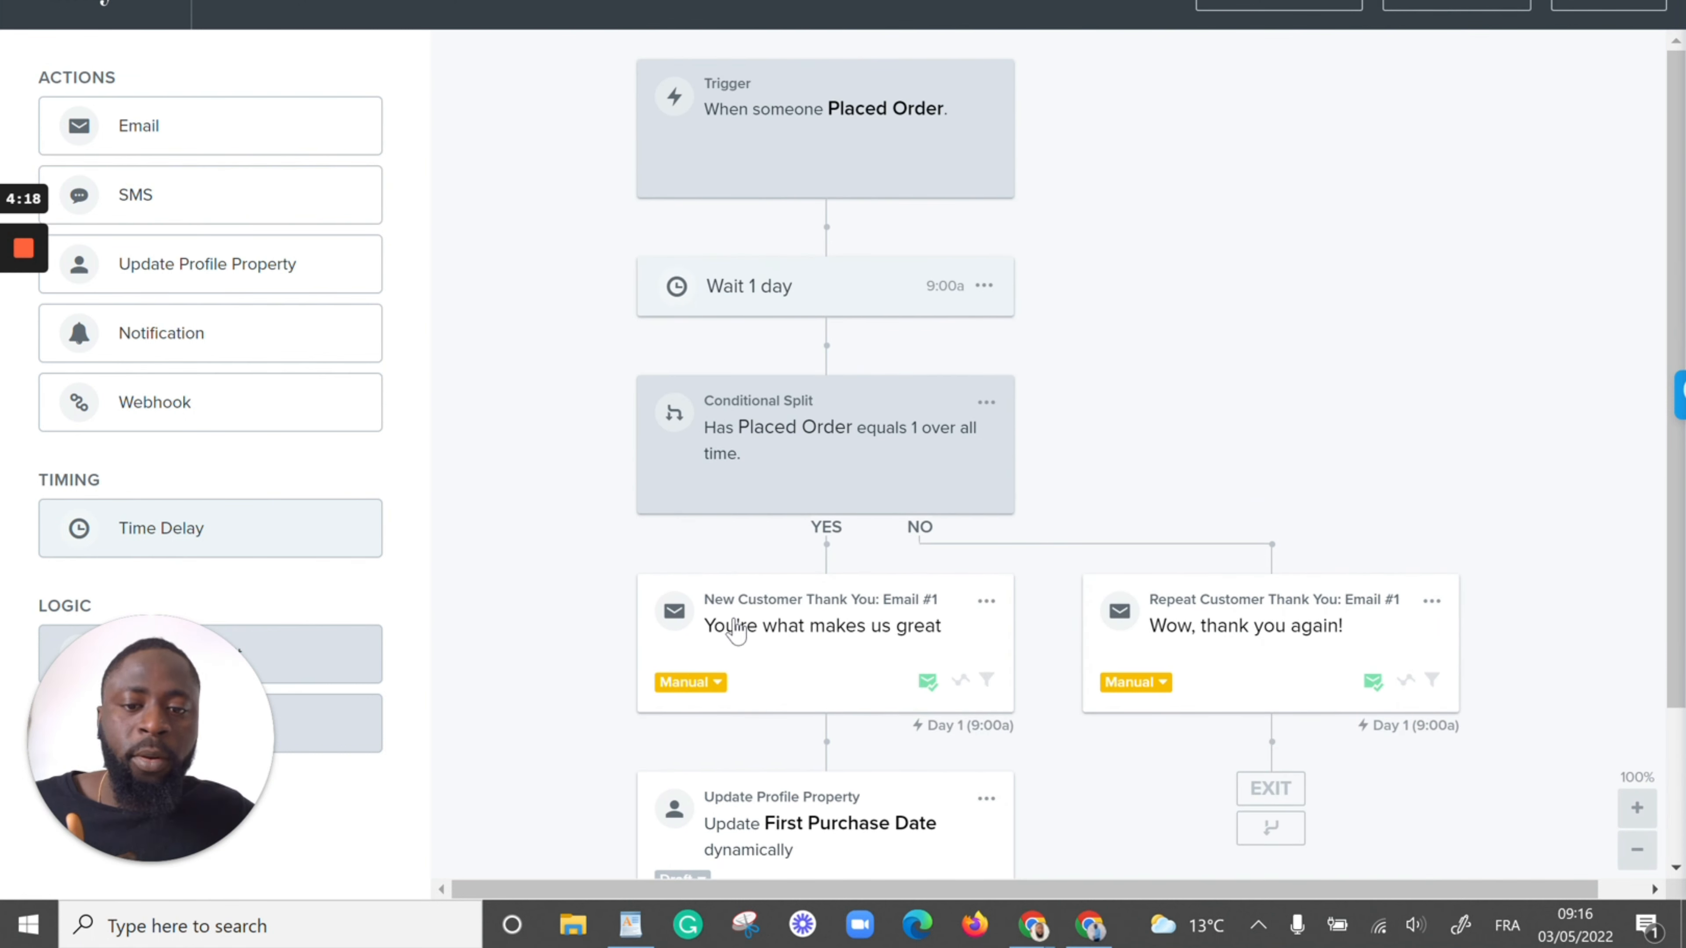
scroll(736, 631, "down", 3)
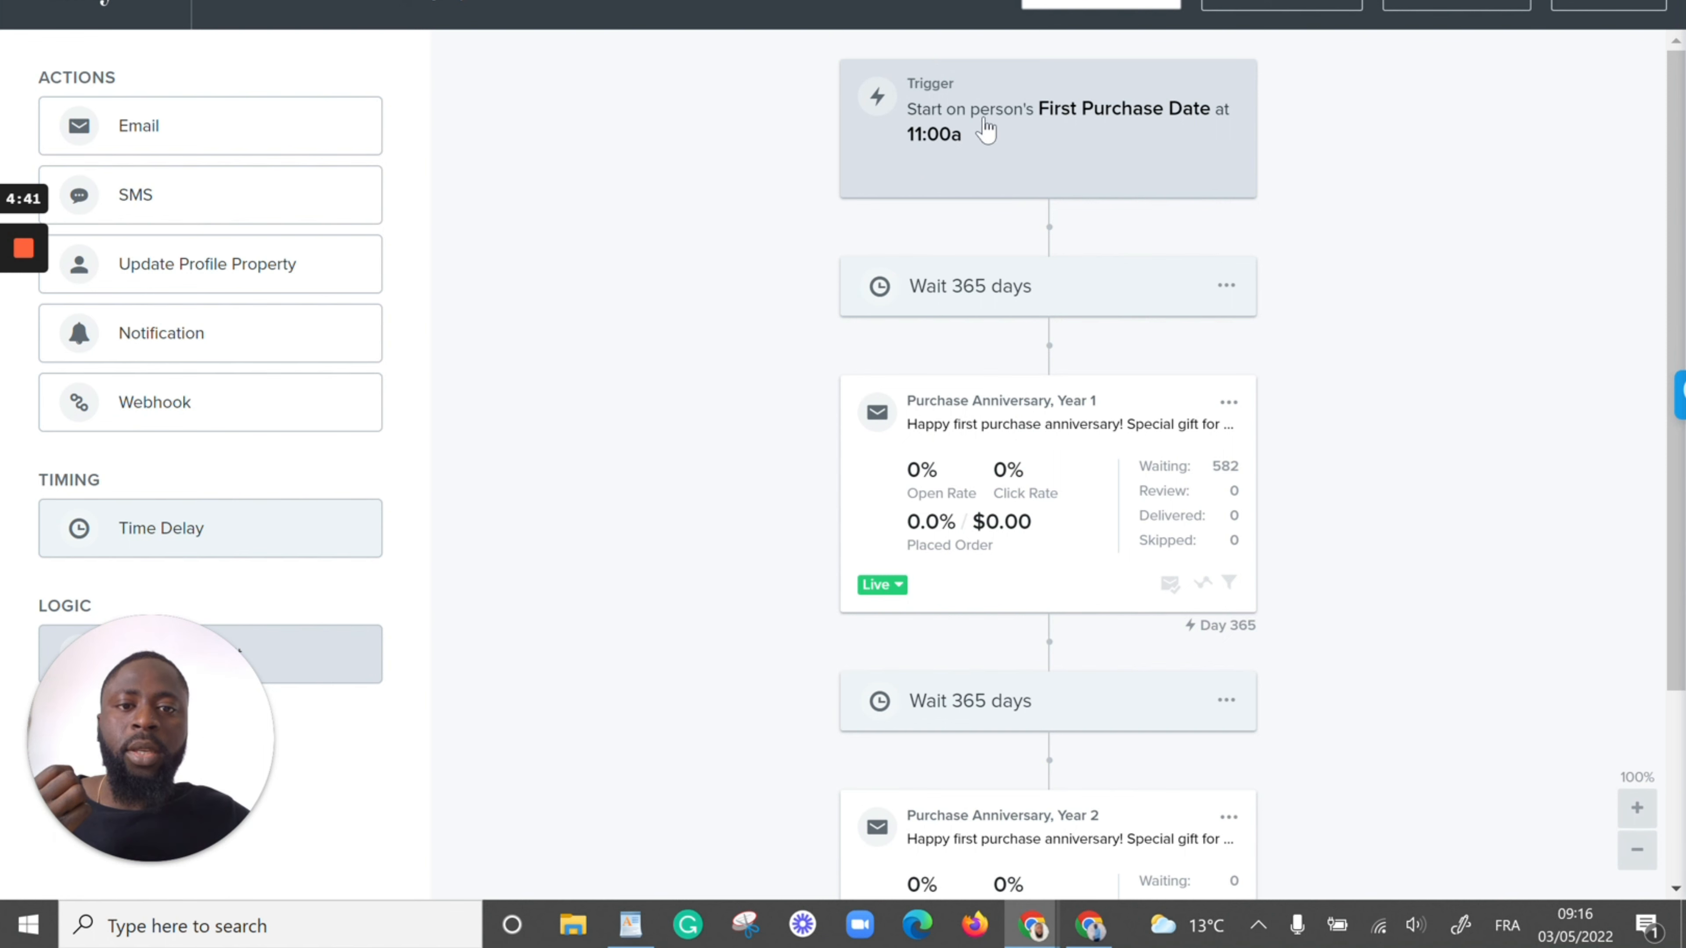
left_click(1047, 159)
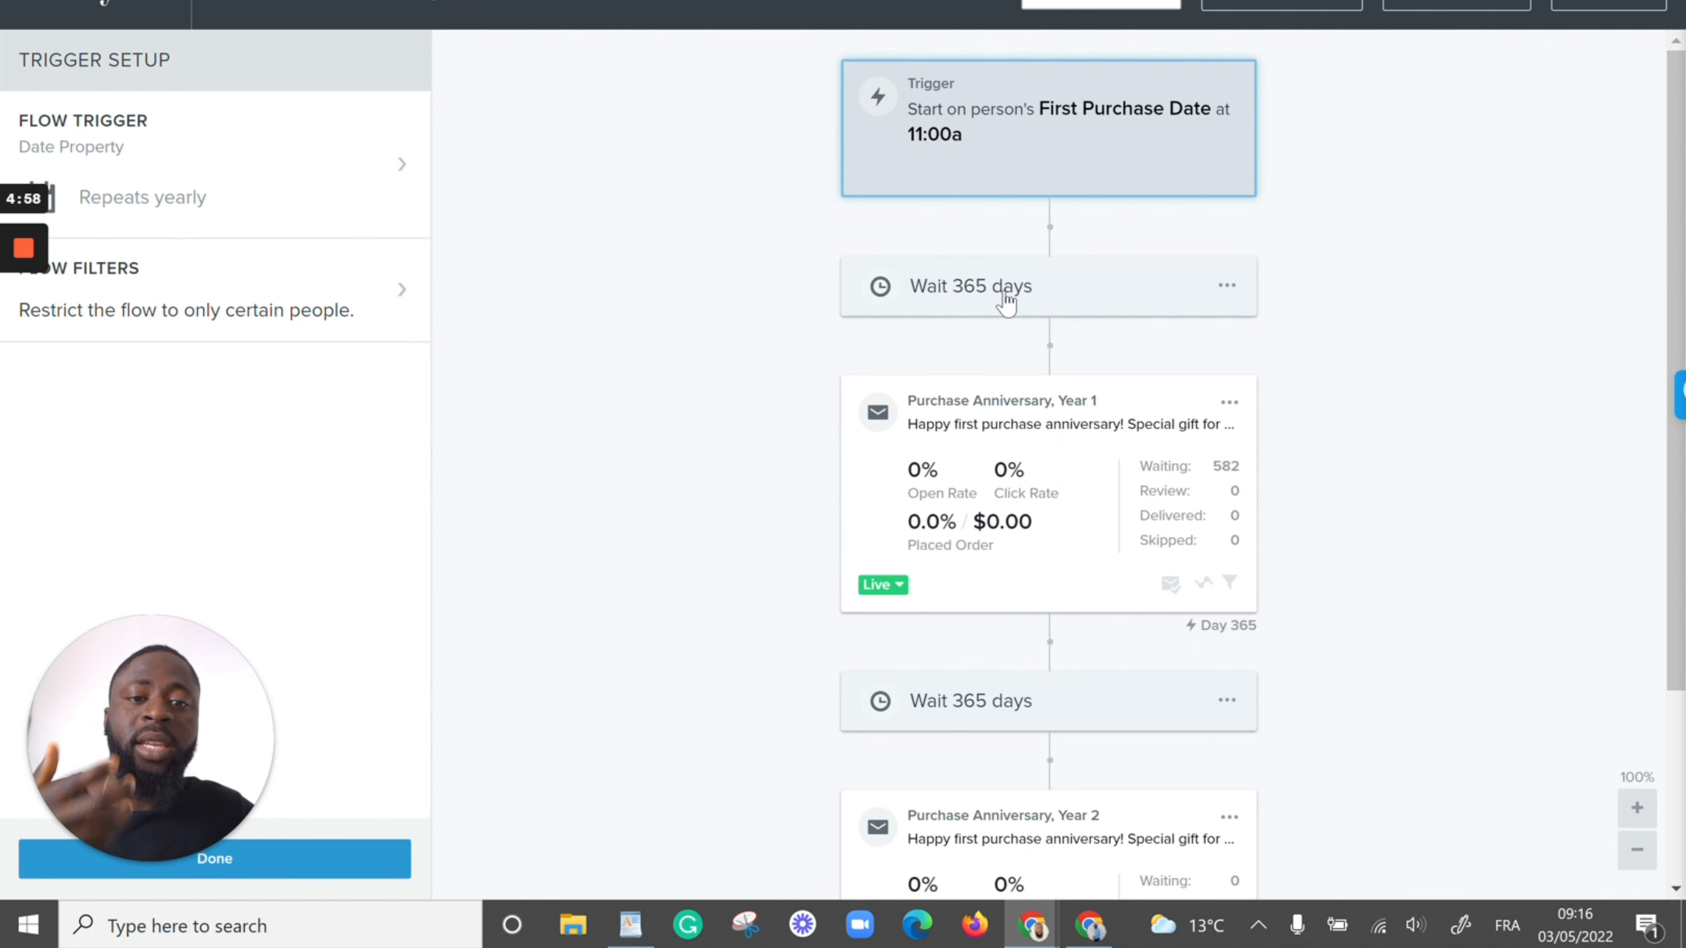
left_click(1030, 428)
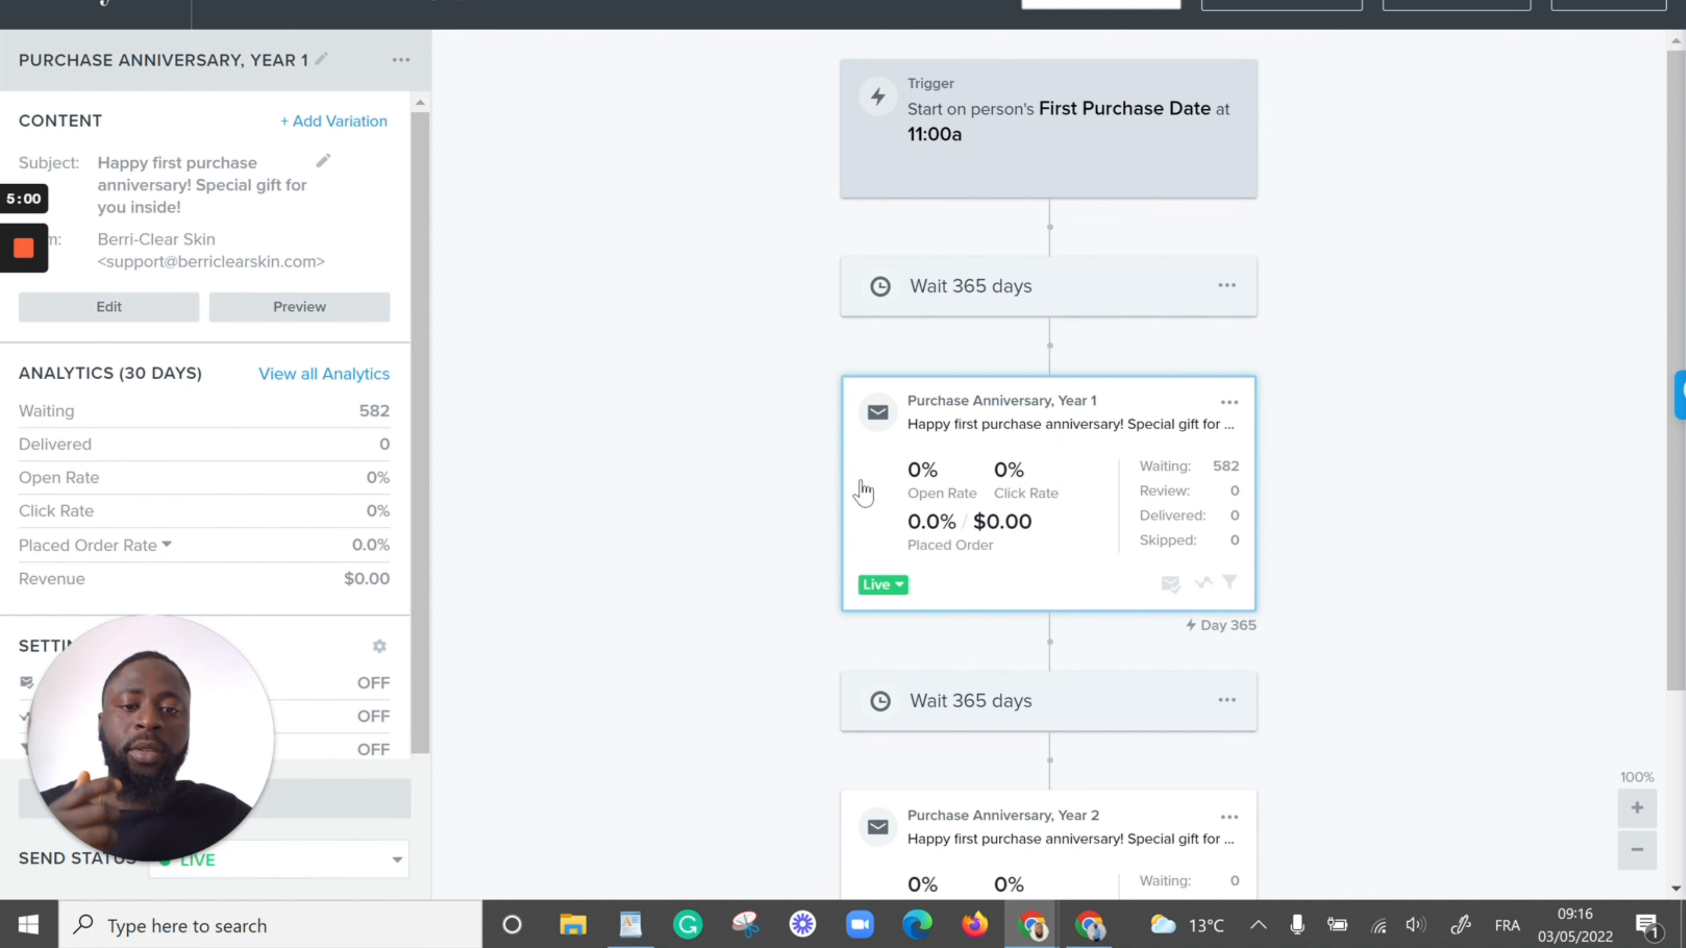
scroll(1397, 490, "down", 3)
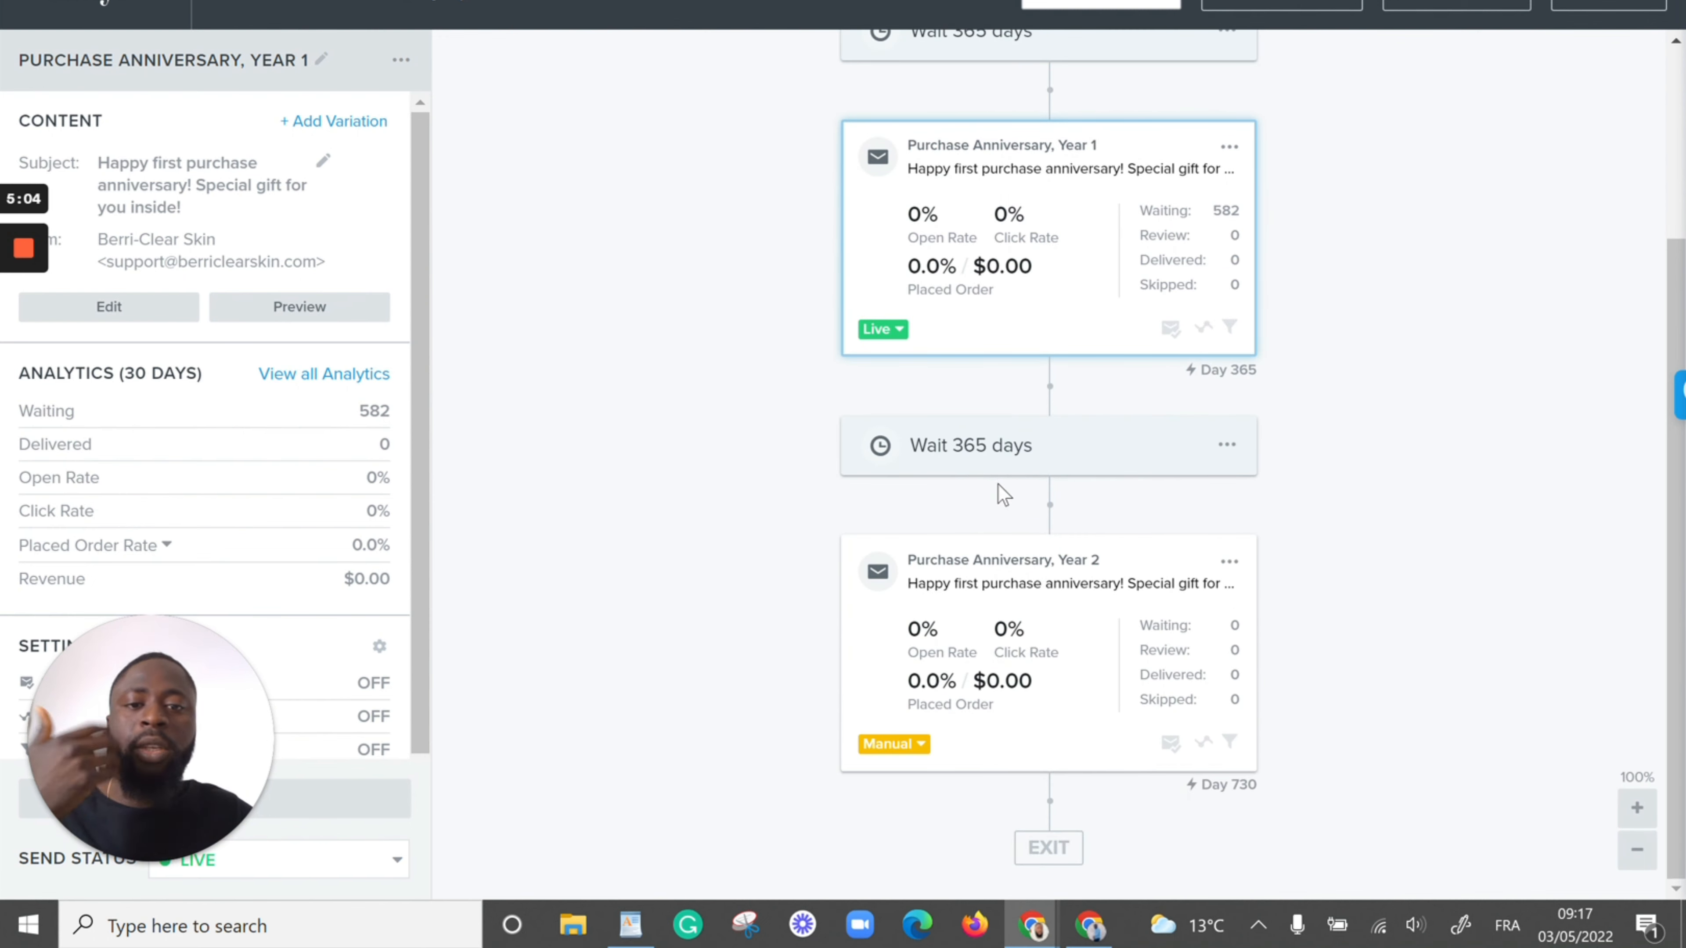
scroll(1062, 638, "up", 3)
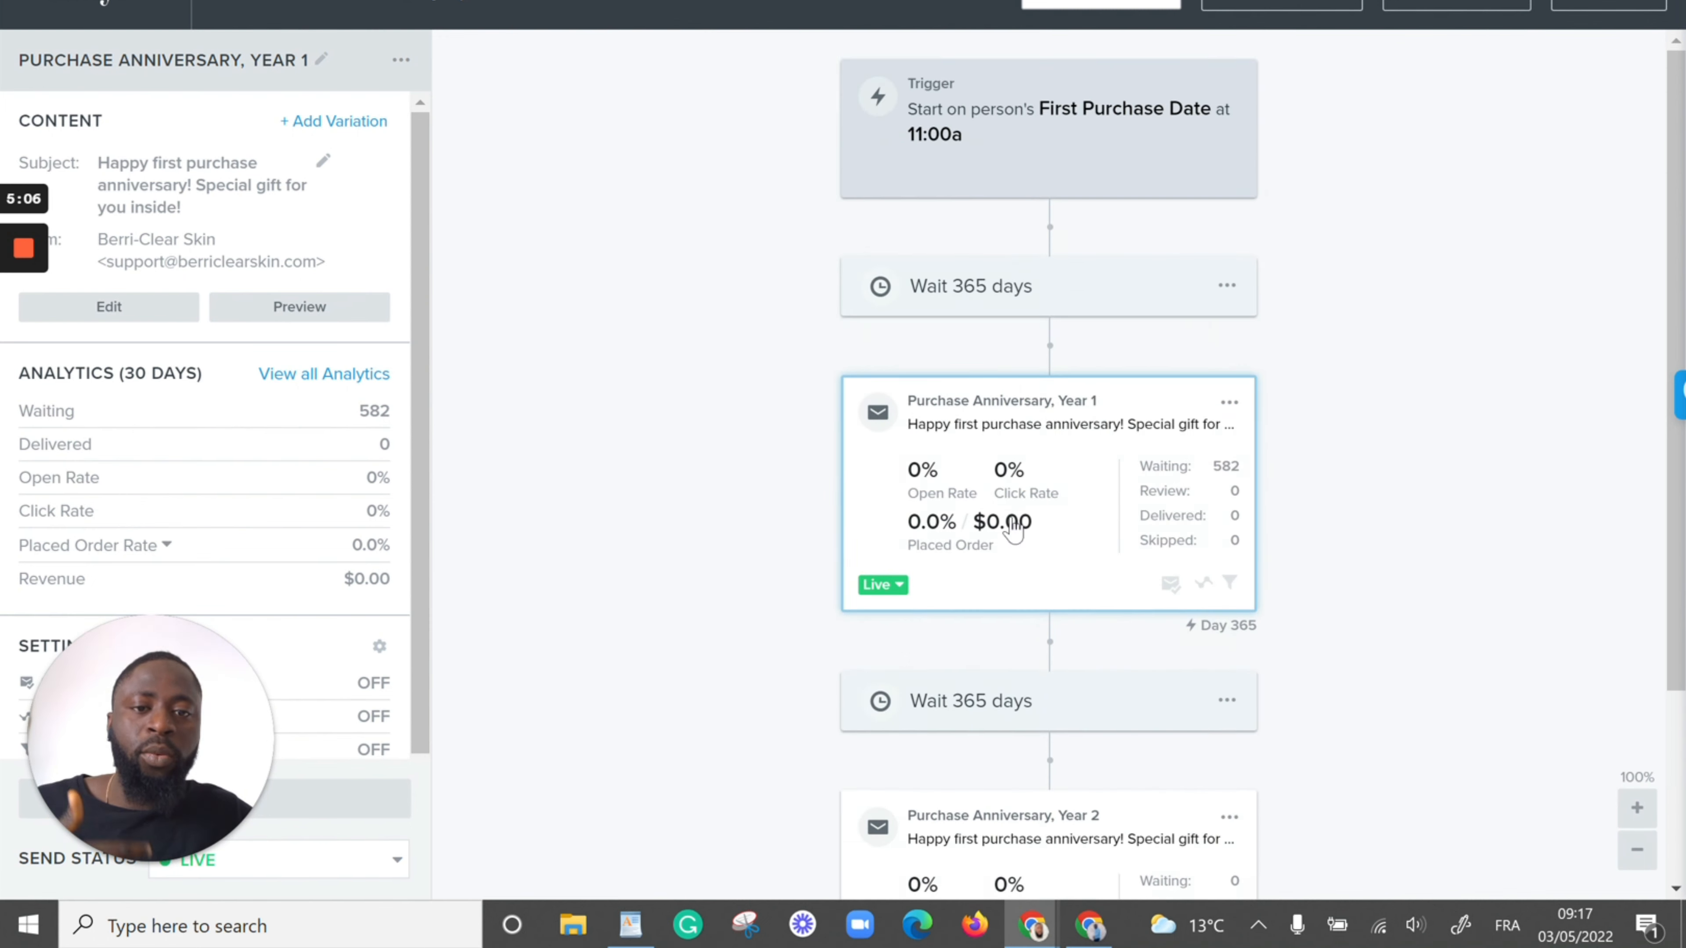
Clone the 365-day delay that follows the Year 1 email and place the copy below the Purchase Anniversary, Year 2 email
left_click(1234, 696)
left_click(1226, 700)
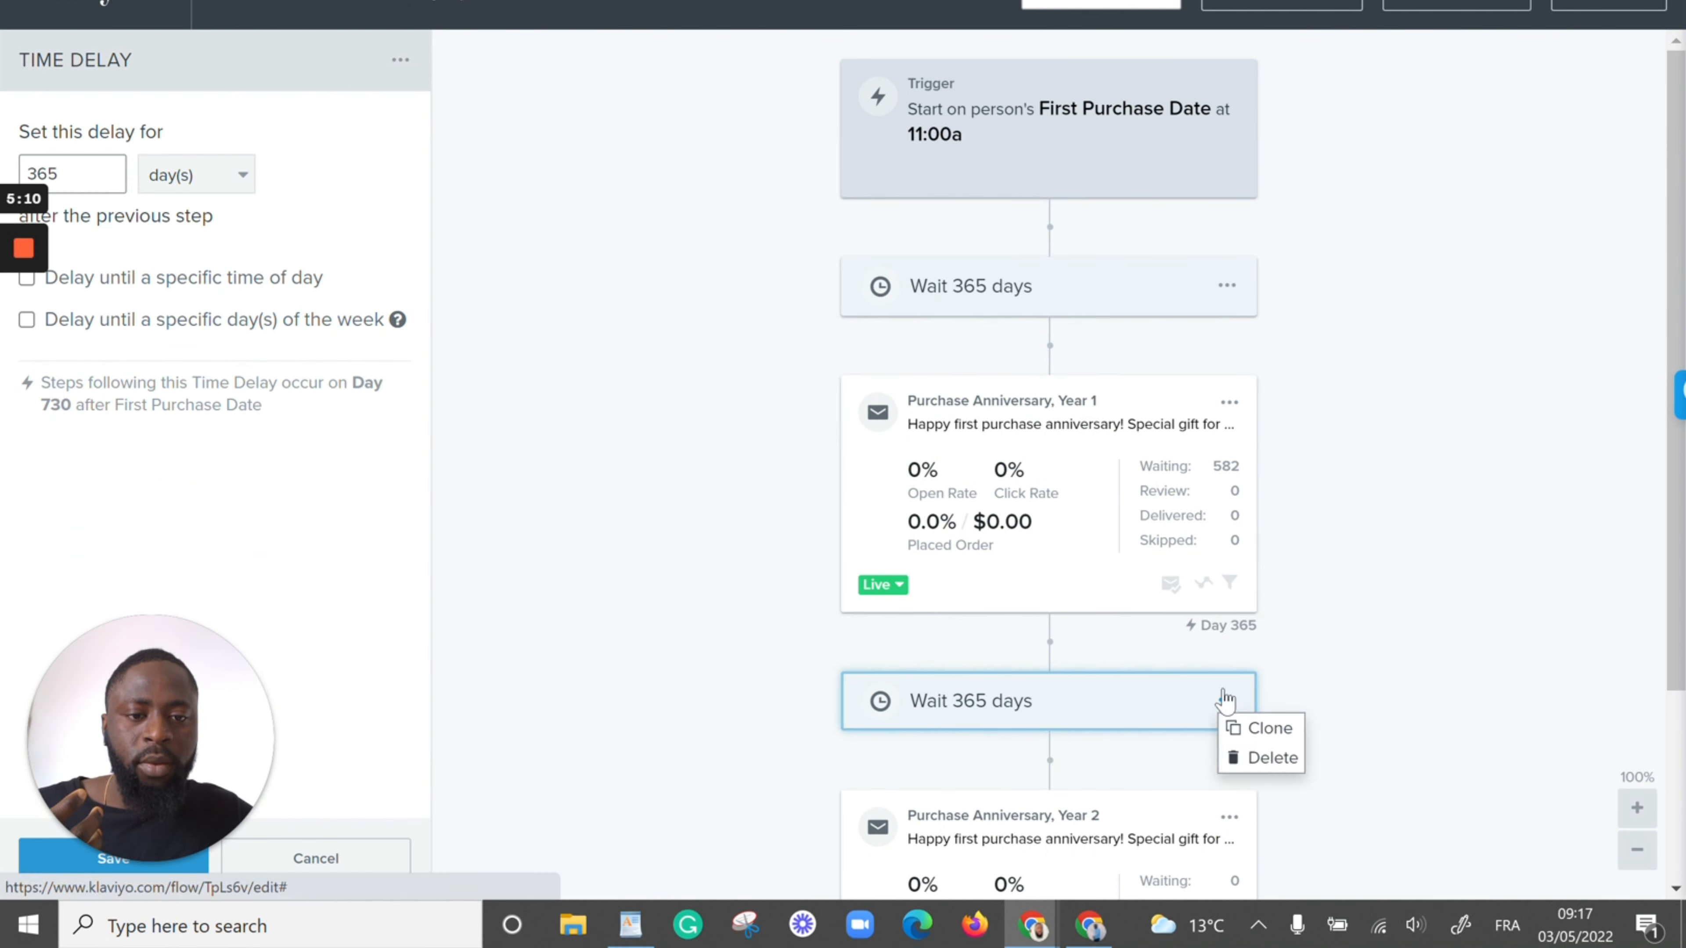
left_click(1248, 728)
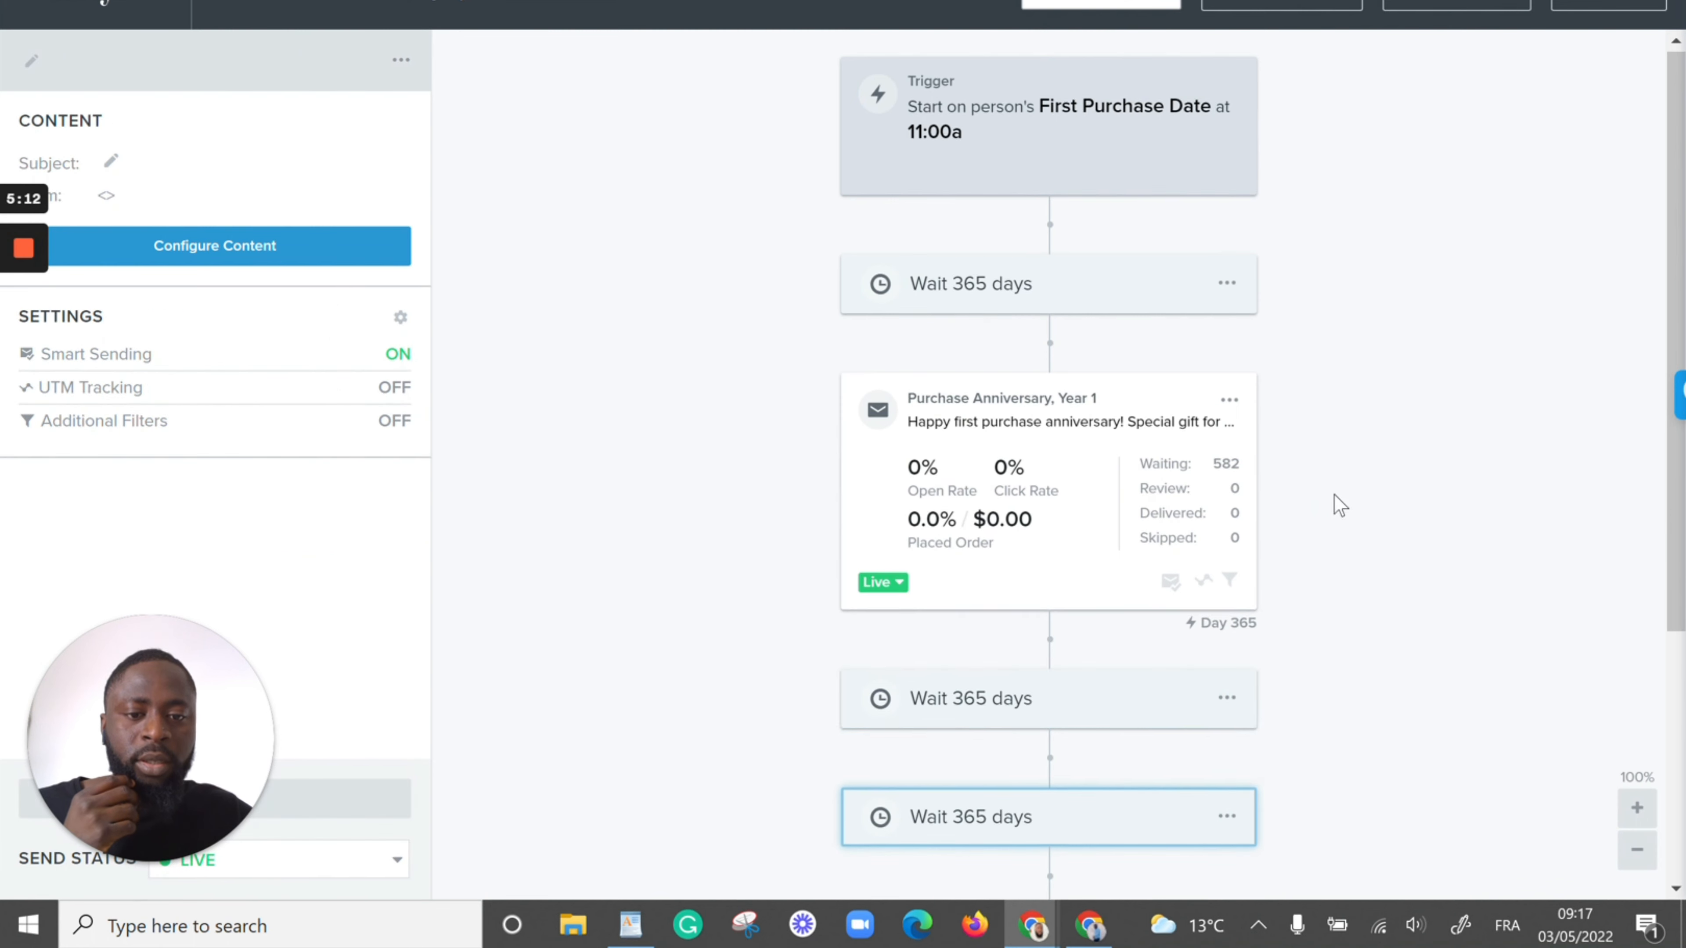
scroll(1290, 516, "down", 4)
mouse_move(1110, 440)
left_mouse_down()
mouse_move(1128, 807)
mouse_move(1098, 725)
mouse_move(1121, 756)
left_mouse_up()
Clone the Purchase Anniversary, Year 2 email and place the copy below the last 365-day delay, just before the flow's exit
left_click(1229, 445)
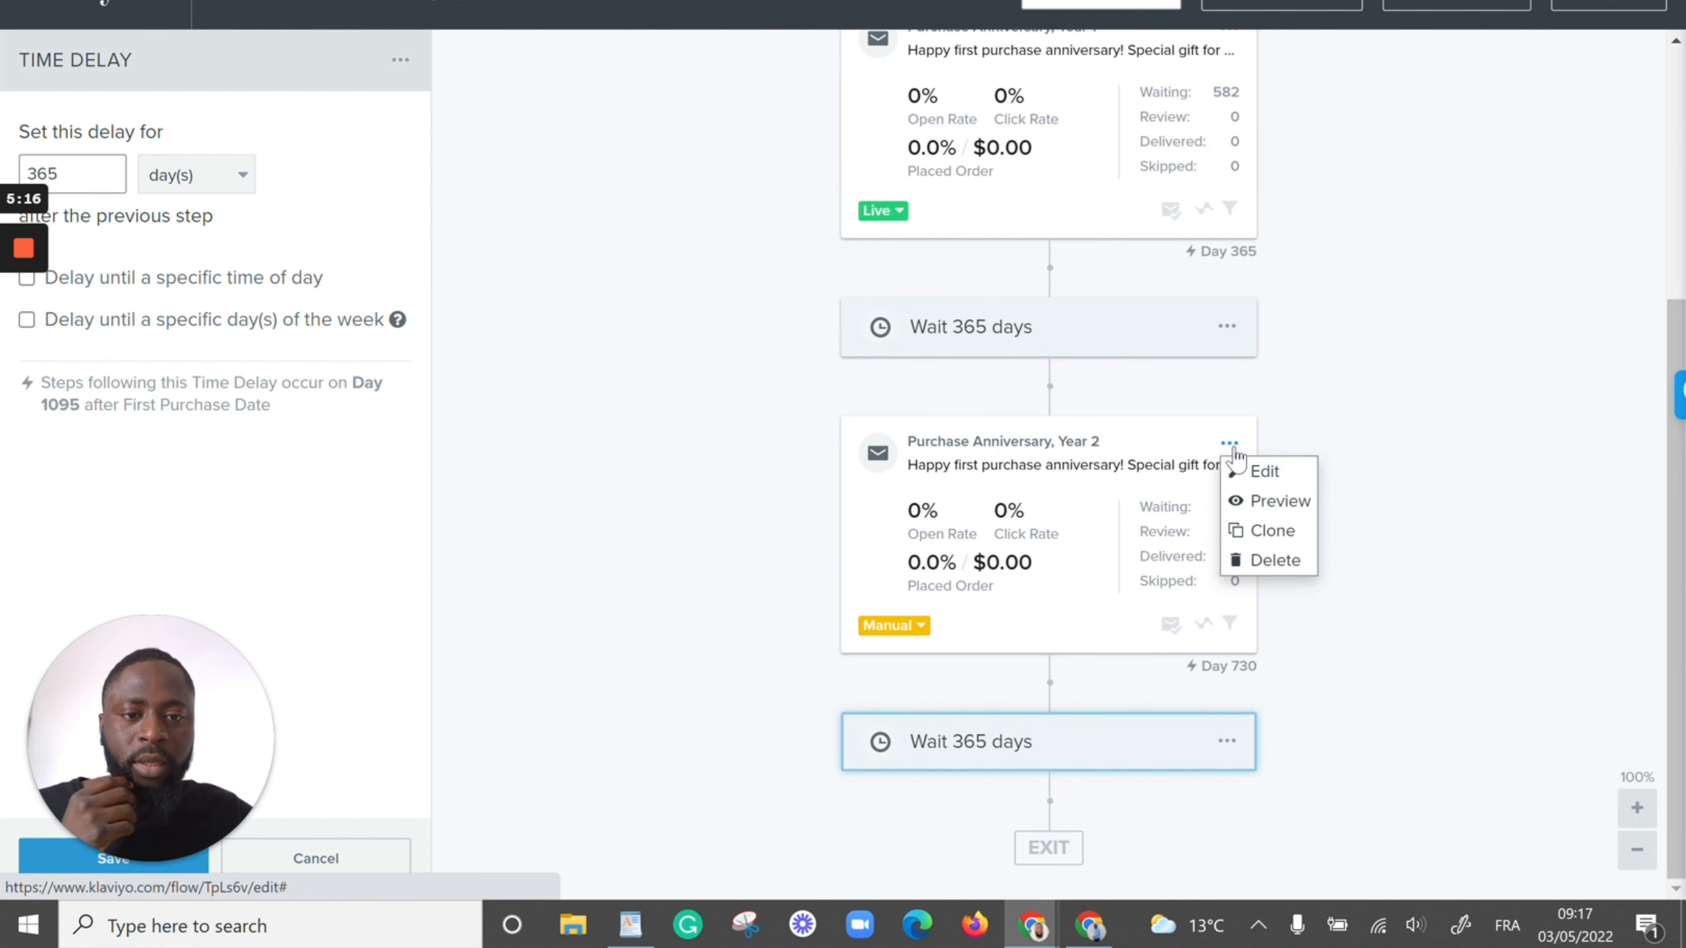
left_click(1258, 531)
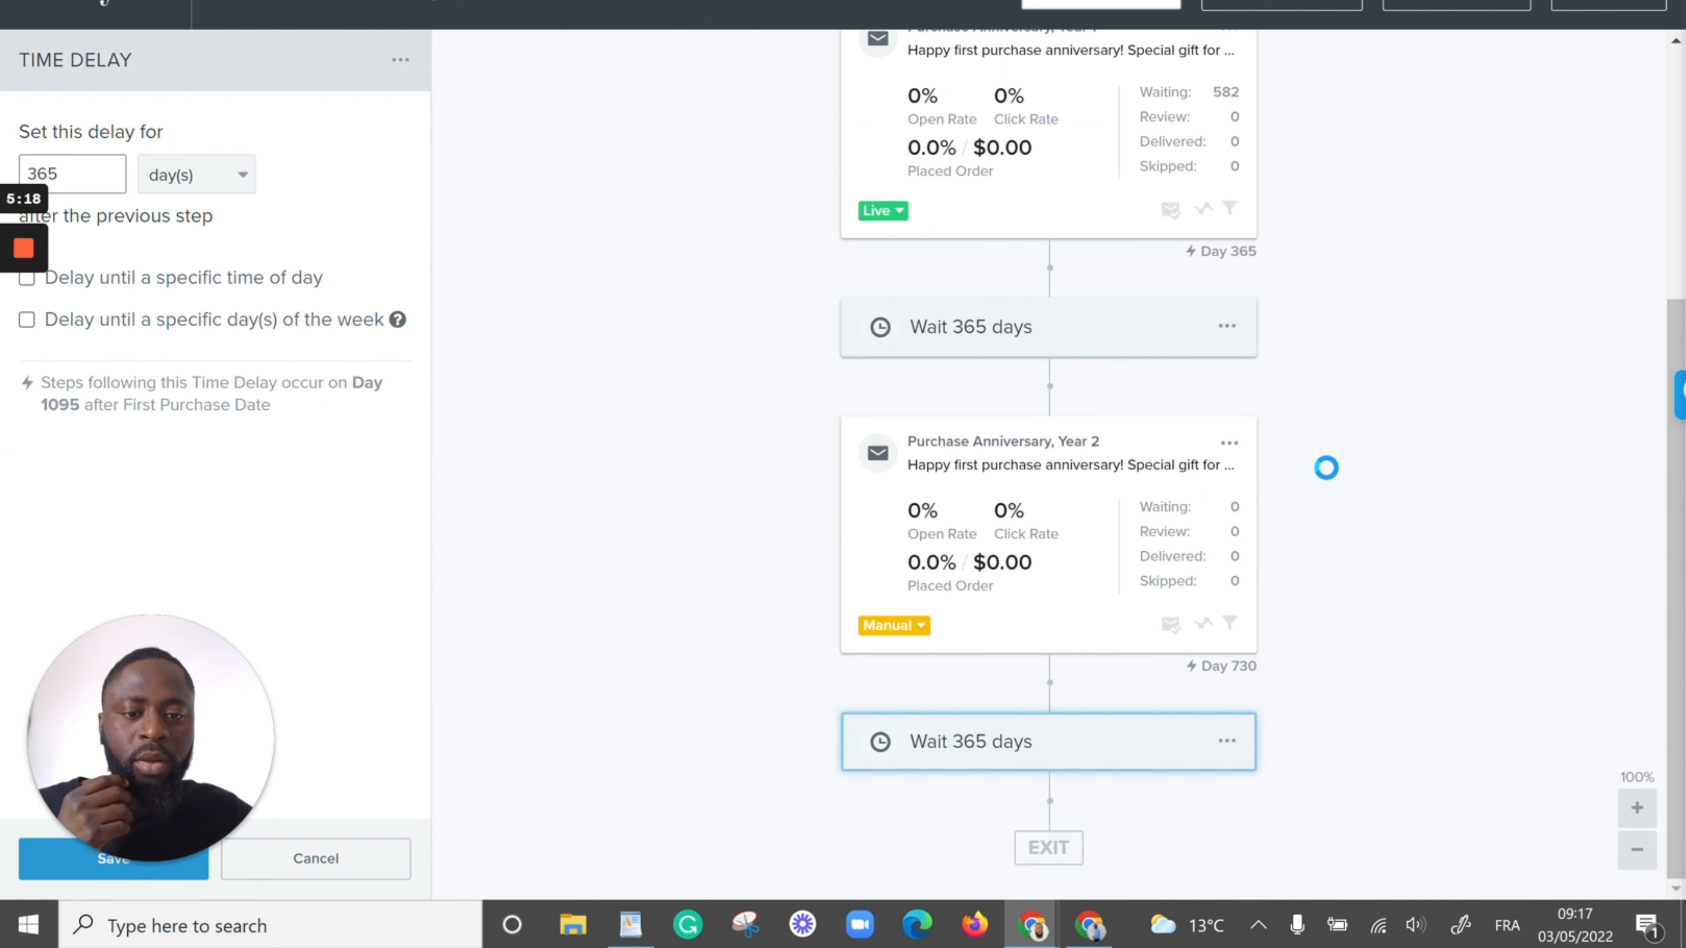
scroll(1332, 467, "down", 4)
mouse_move(1073, 528)
left_mouse_down()
mouse_move(1080, 791)
mouse_move(1087, 657)
mouse_move(1113, 643)
left_mouse_up()
scroll(1115, 644, "up", 8)
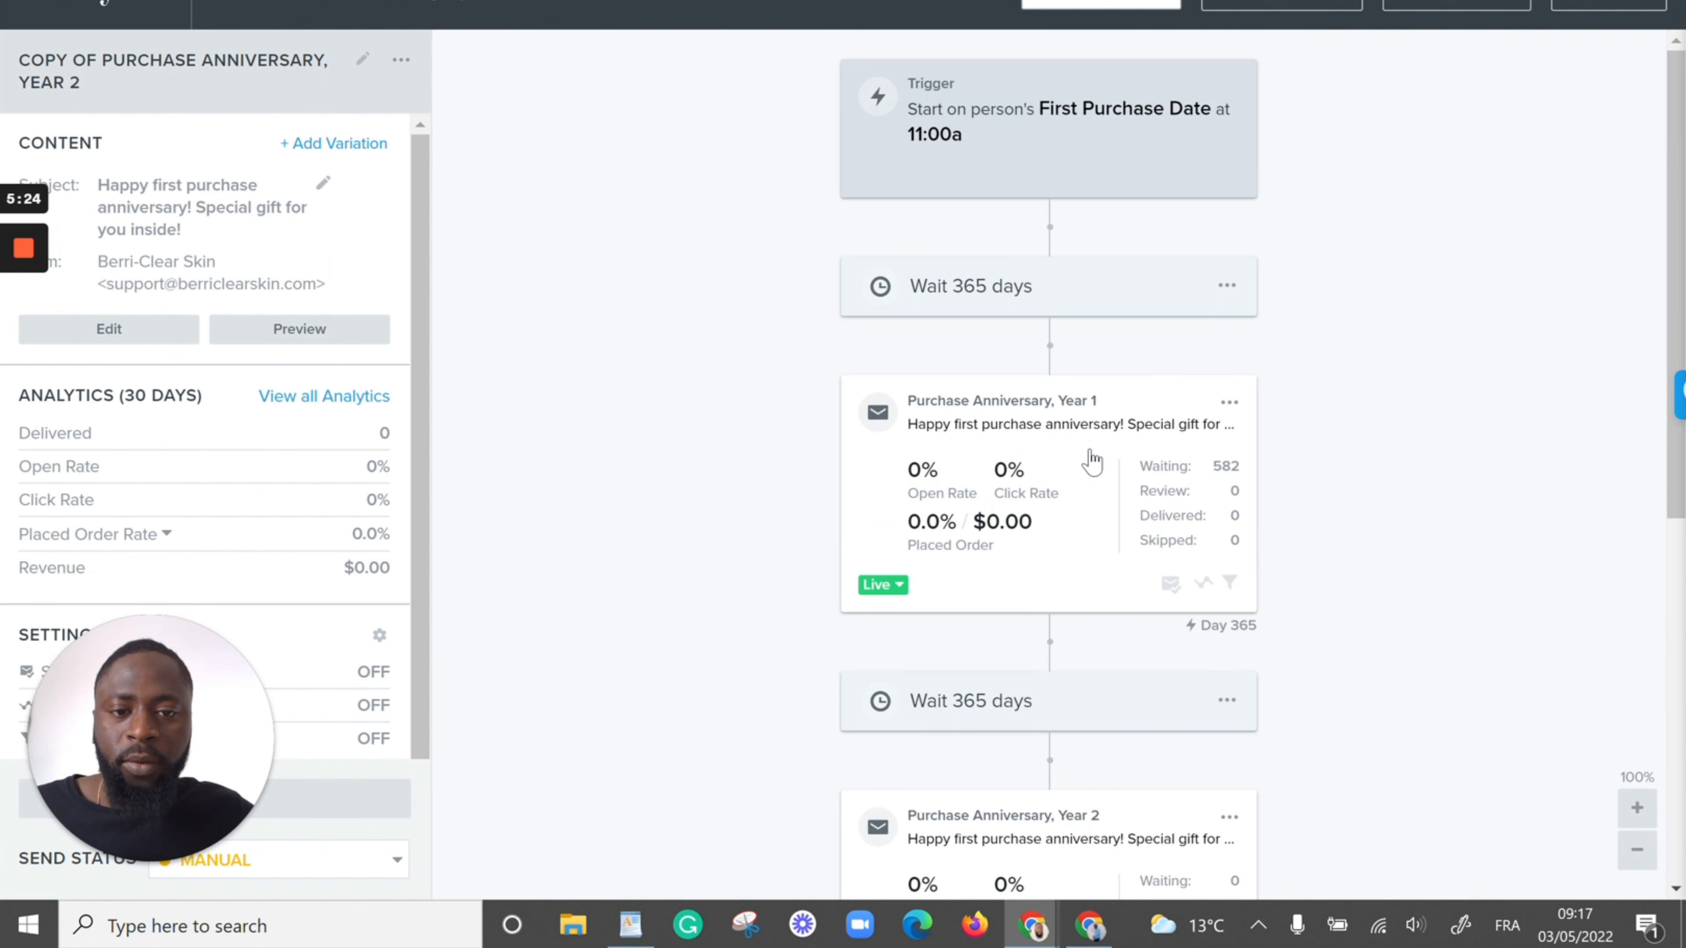
scroll(1092, 461, "down", 7)
scroll(995, 690, "down", 3)
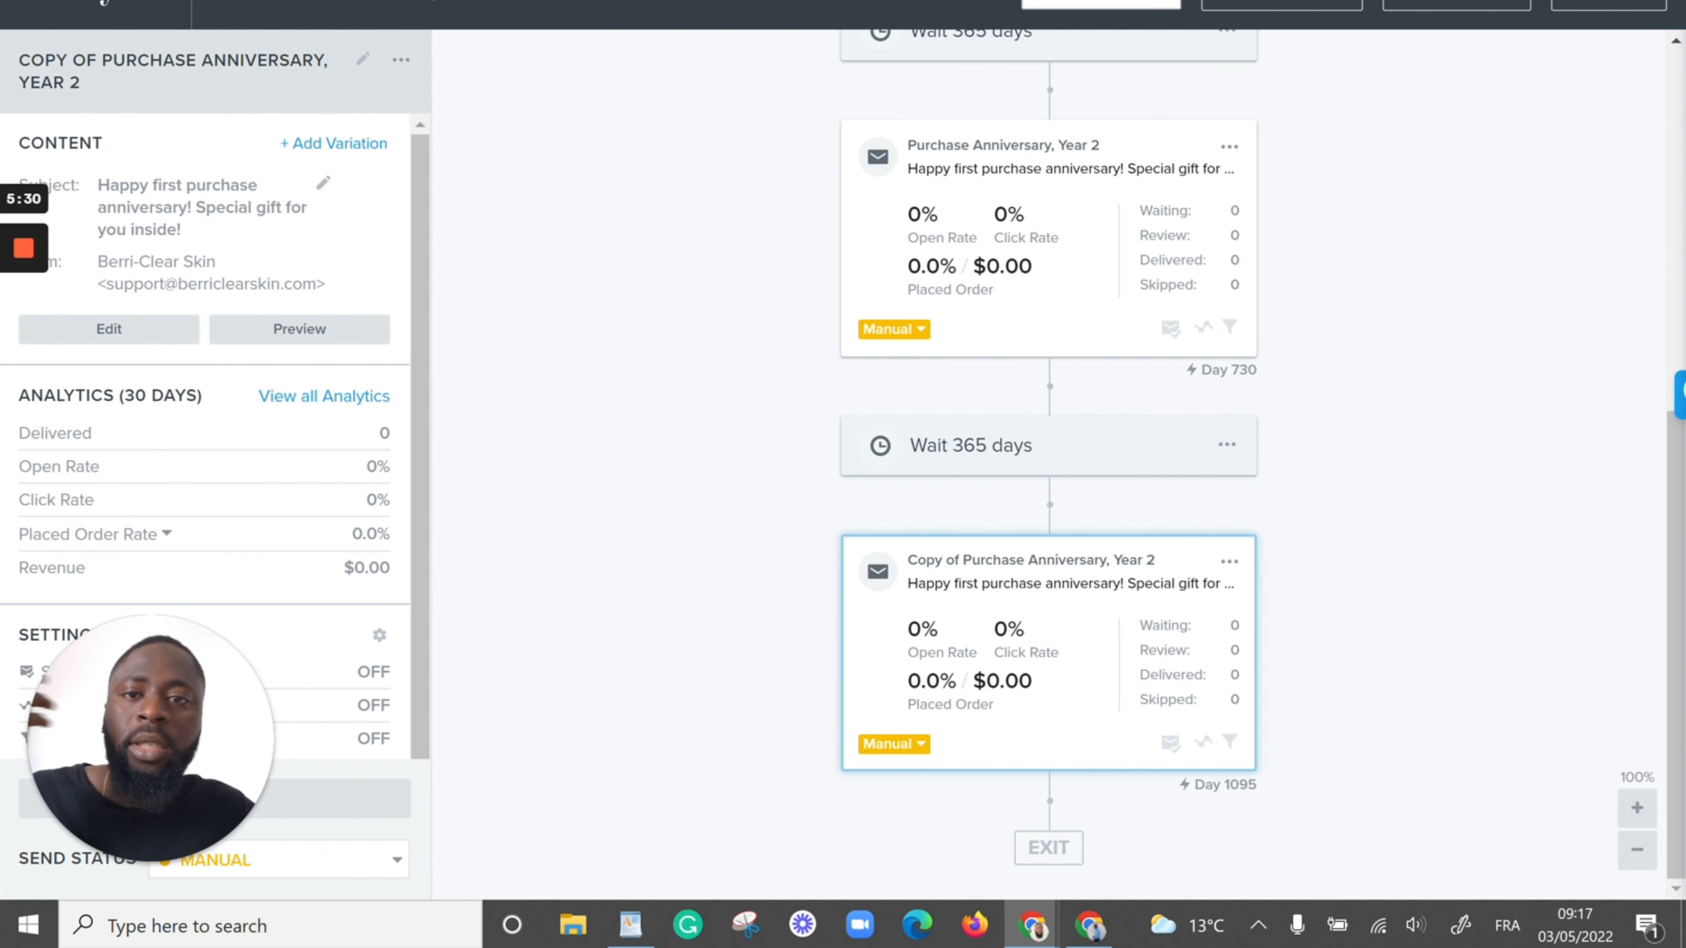
Examine the Paula's Choice and eBags anniversary email examples, and return to the First Purchase Date flow to review its sequence
key("ctrl+Tab")
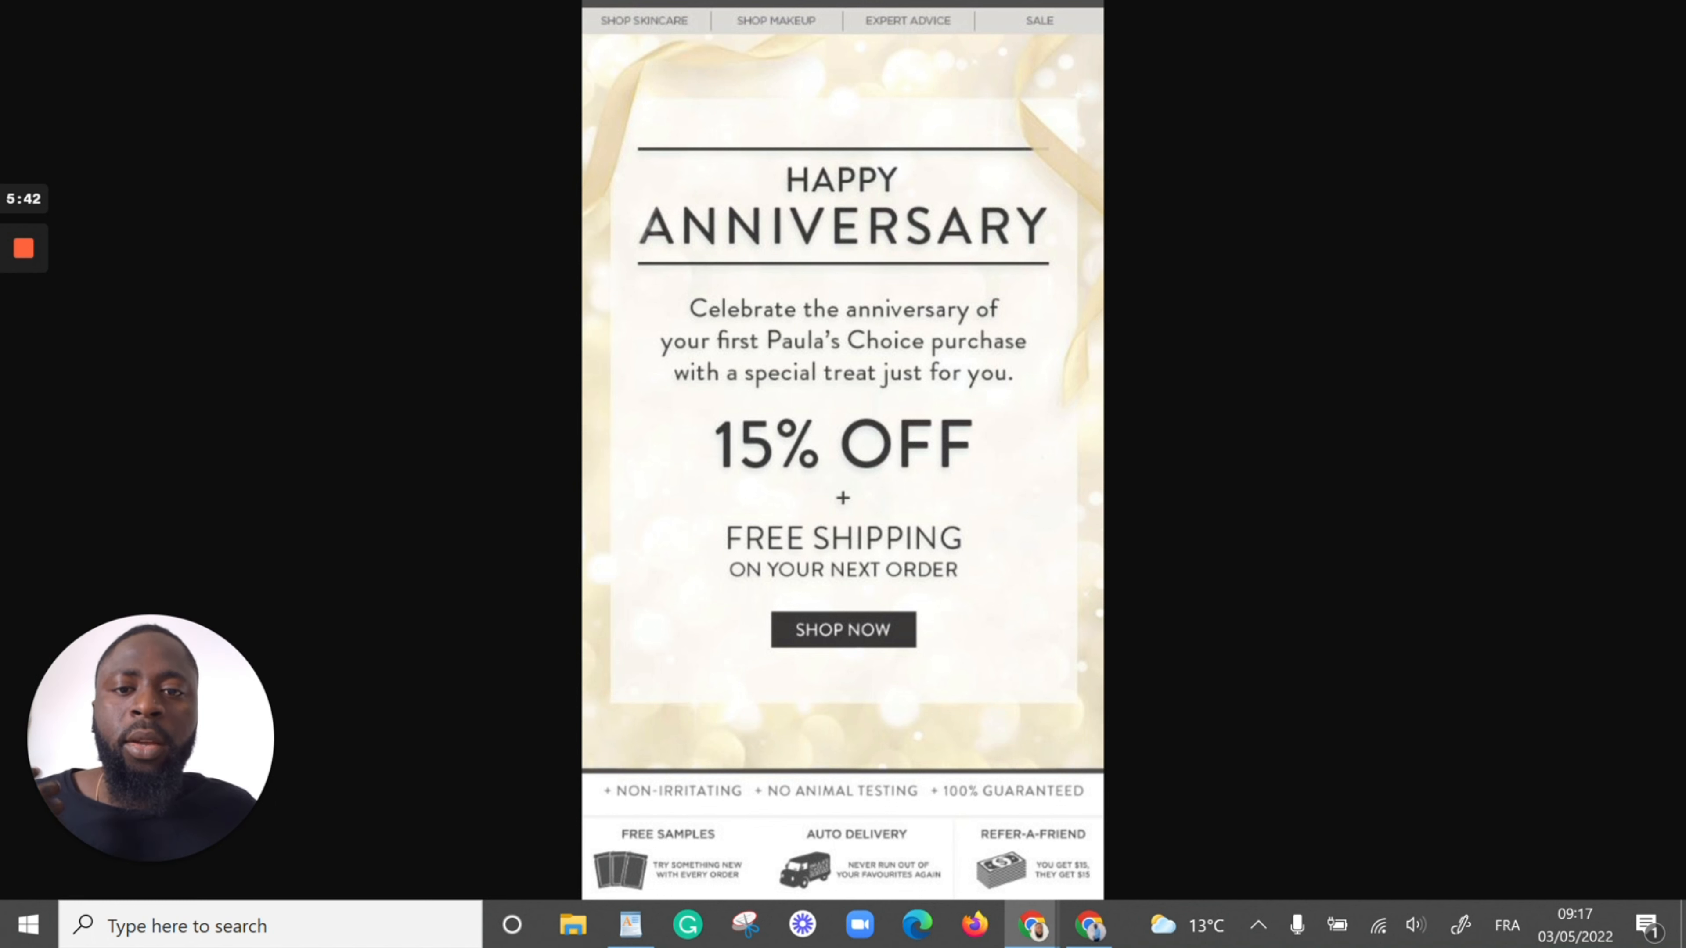
key("Right")
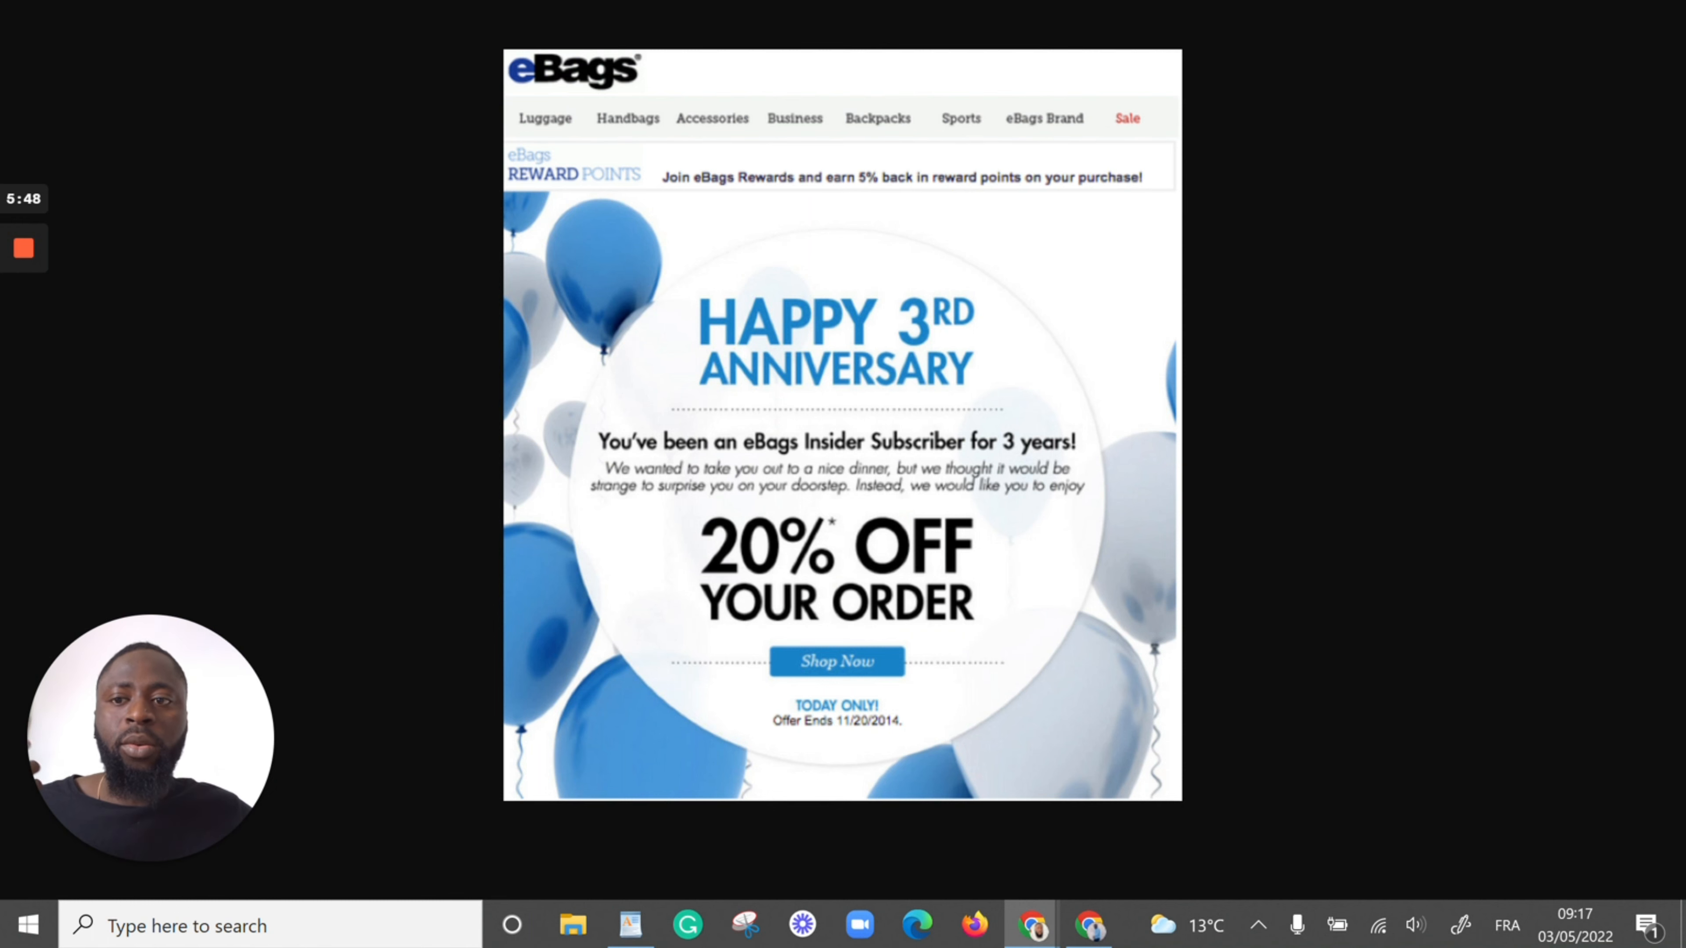
key("ctrl+Tab")
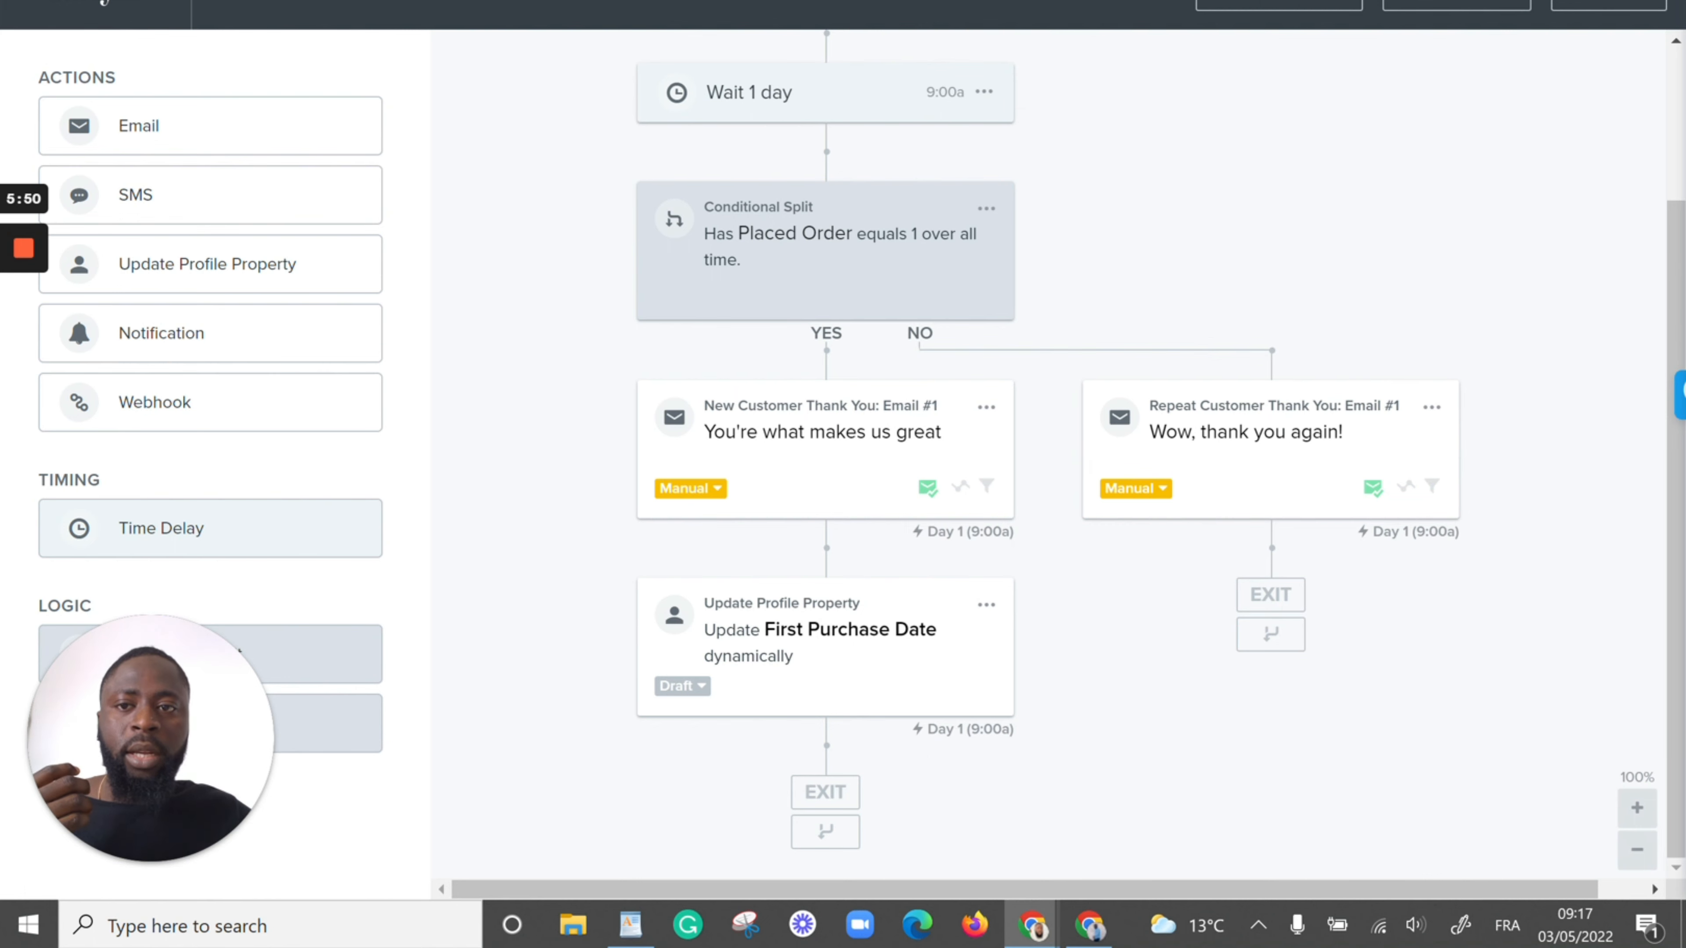
key("ctrl+Tab")
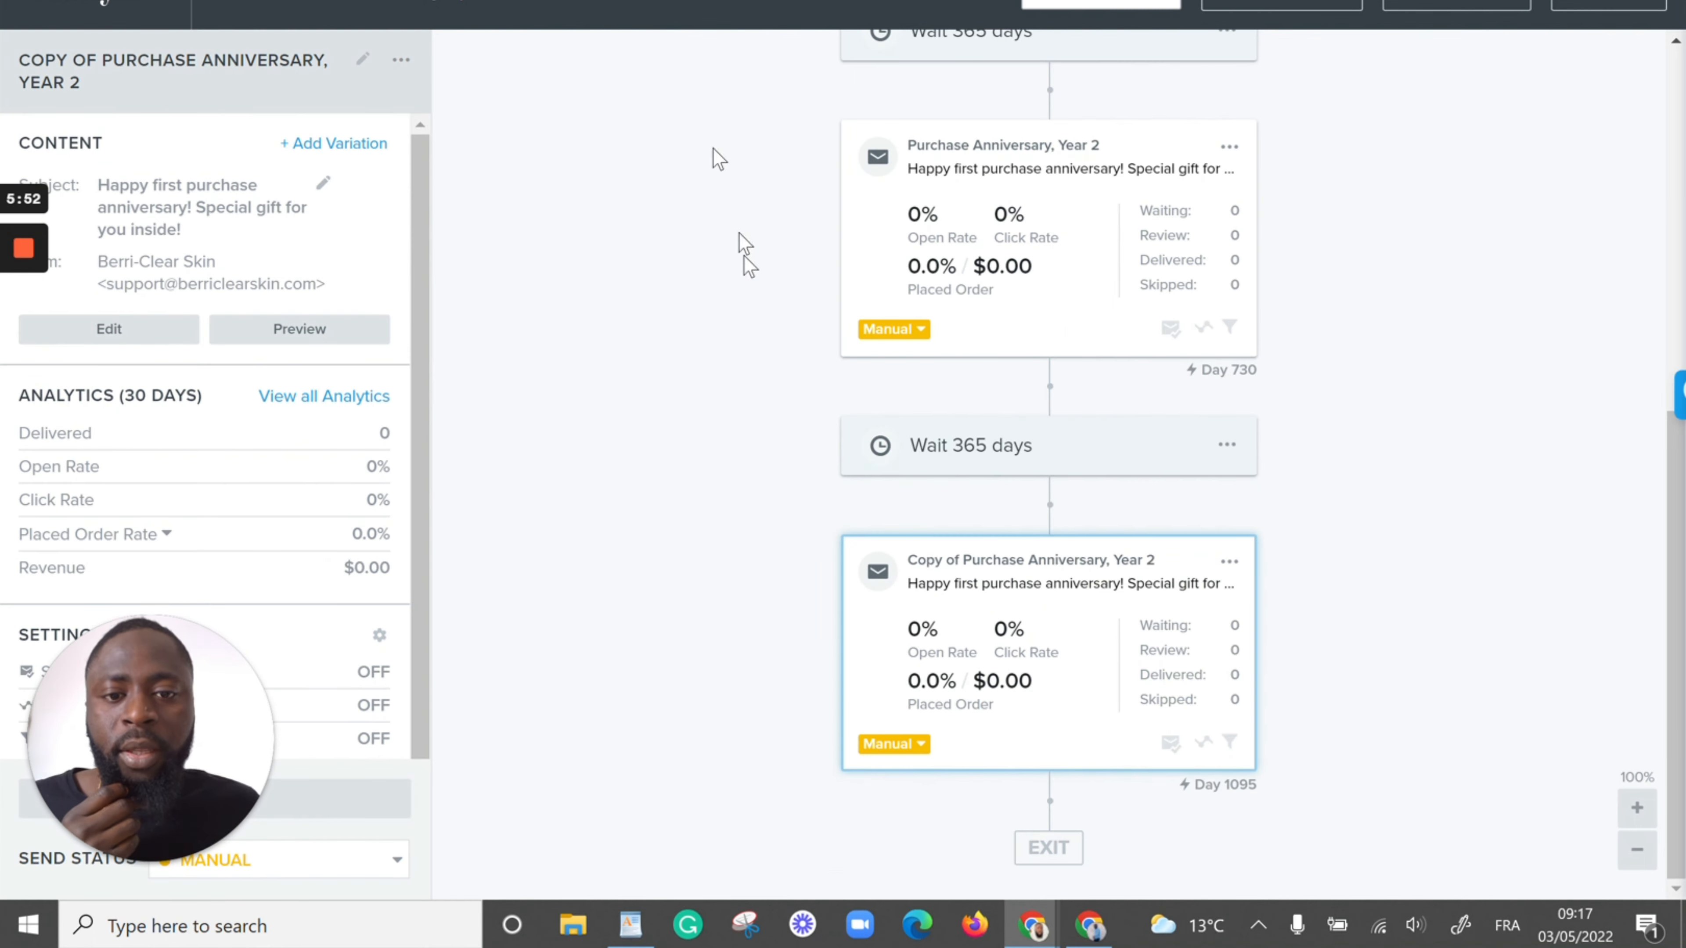
scroll(768, 403, "up", 10)
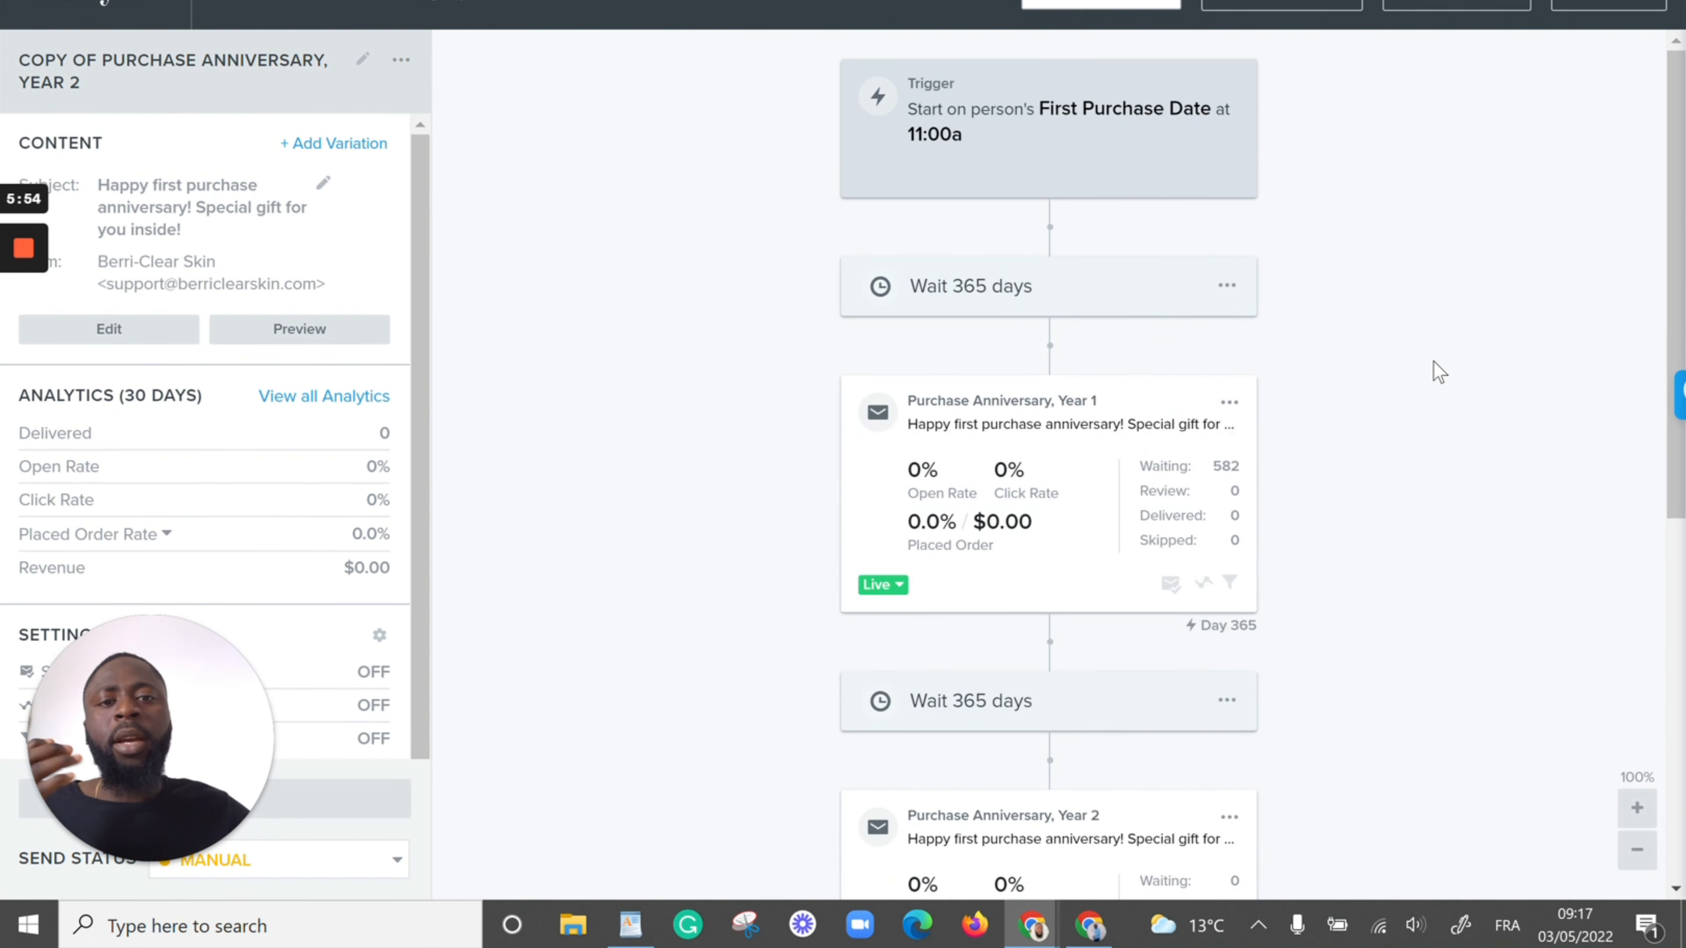